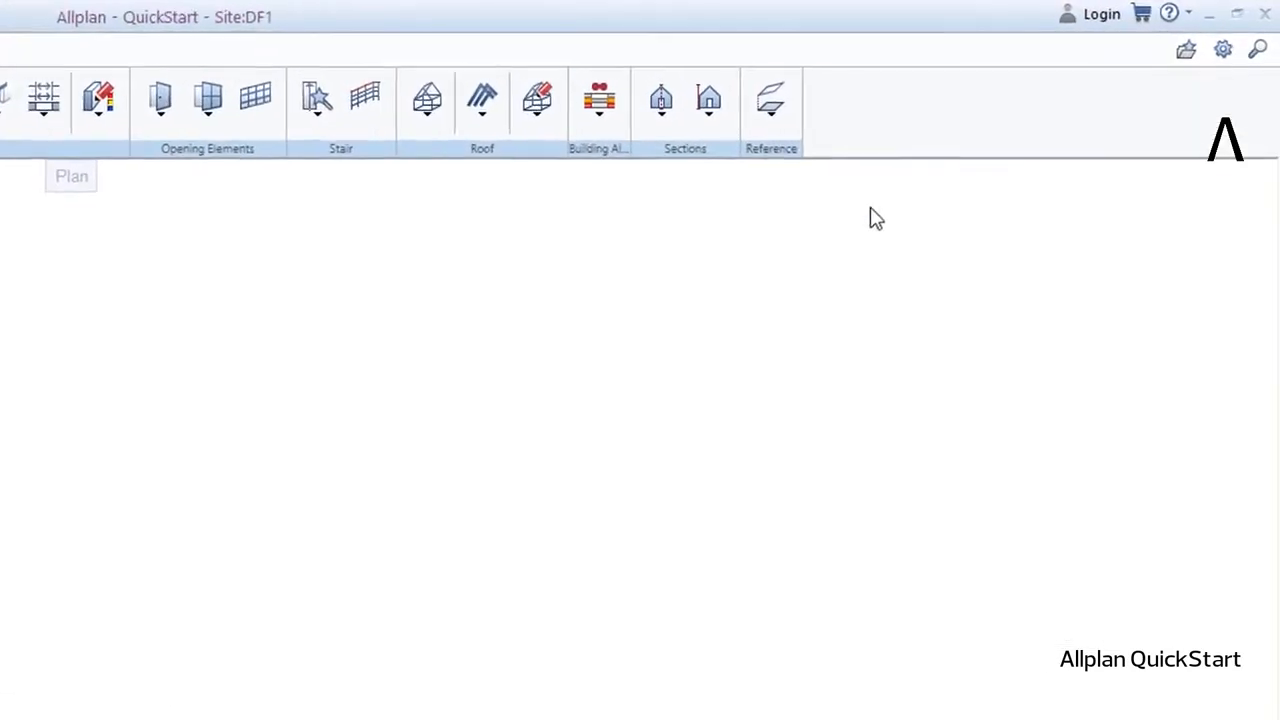
- Bring up the Welcome Screen to view its project options and recent projects, and close it again
{"action": "left_click", "coordinate": [1185, 14]}
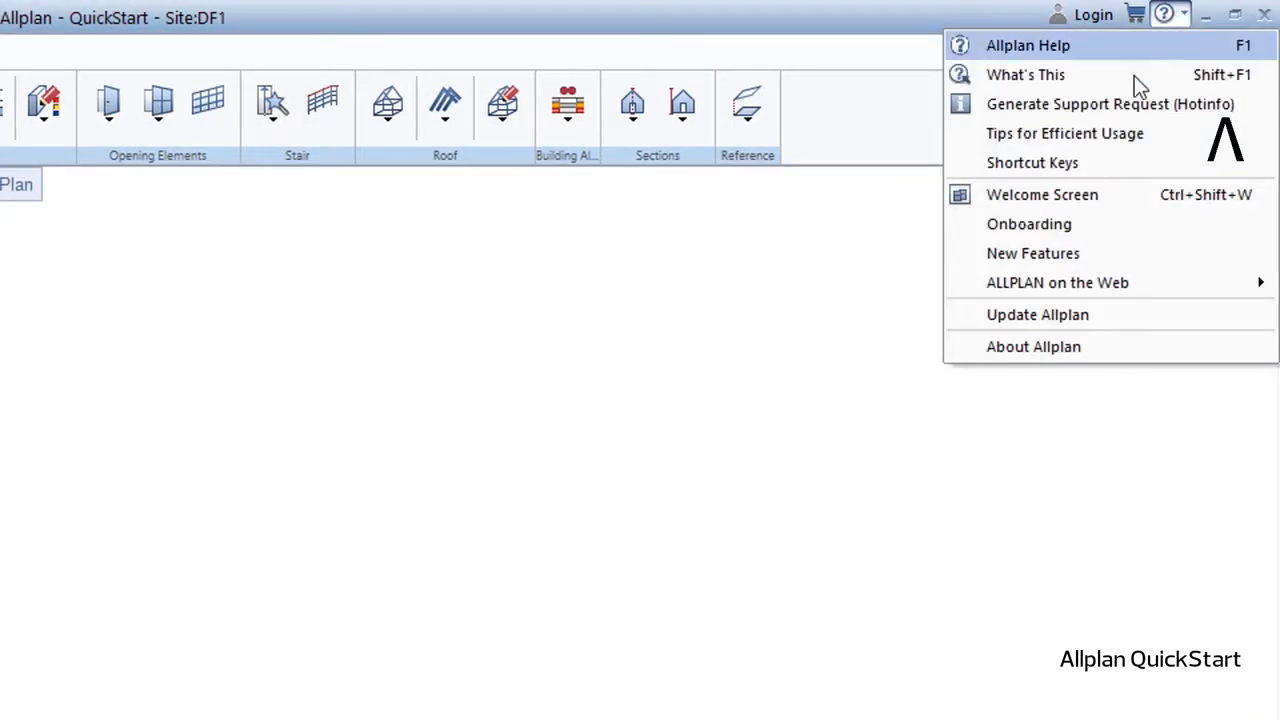
{"action": "left_click", "coordinate": [1070, 196]}
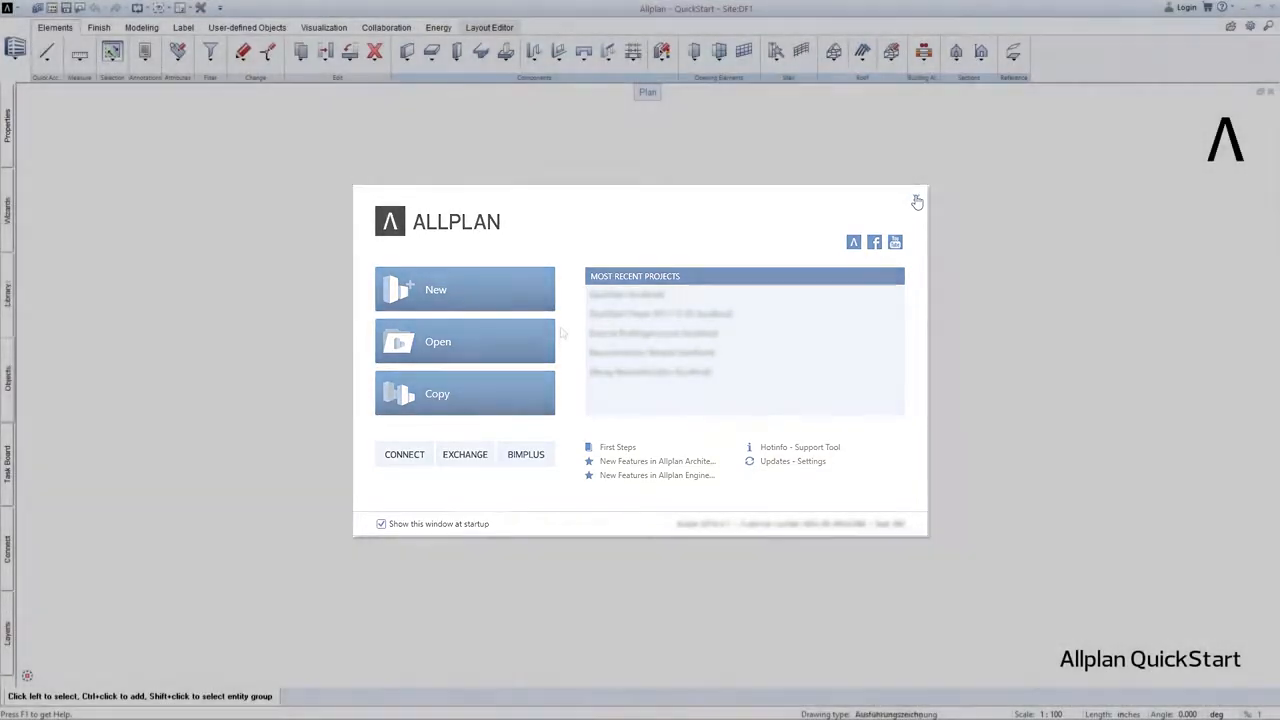
{"action": "left_click", "coordinate": [917, 202]}
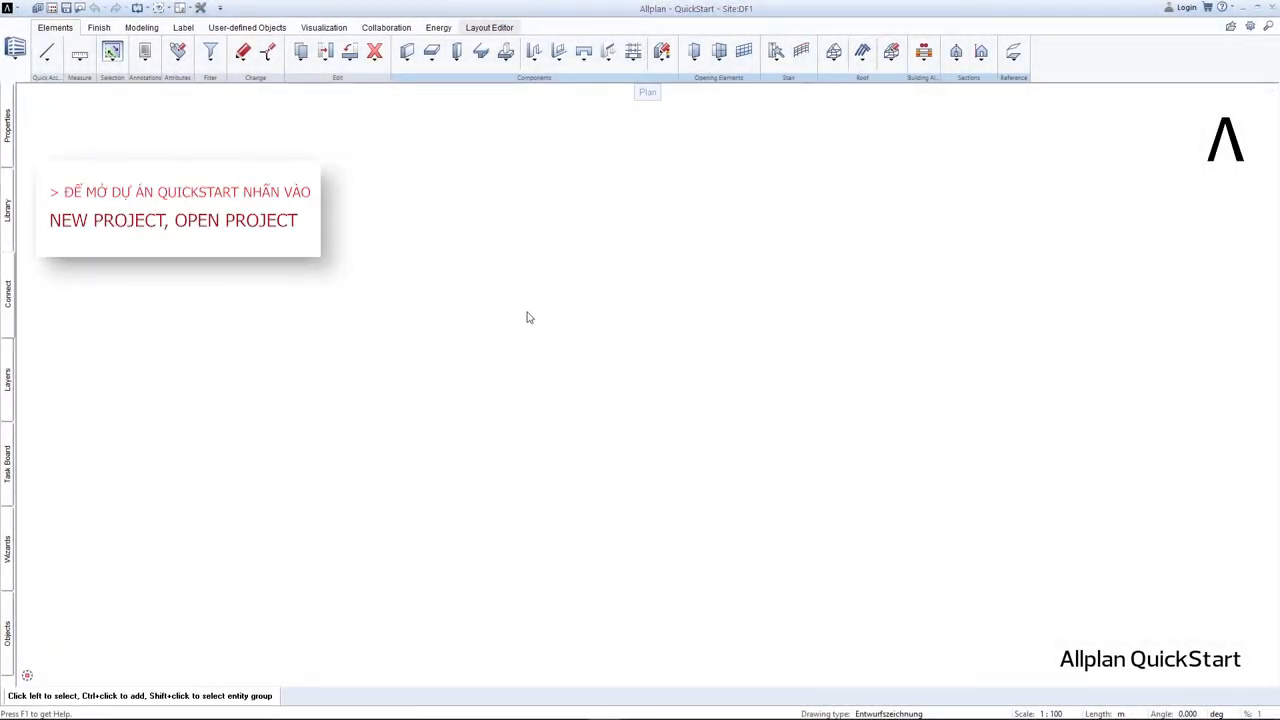
- Create a new project named "QuickStart 01" based on the QuickStart project template
{"action": "left_click", "coordinate": [38, 8]}
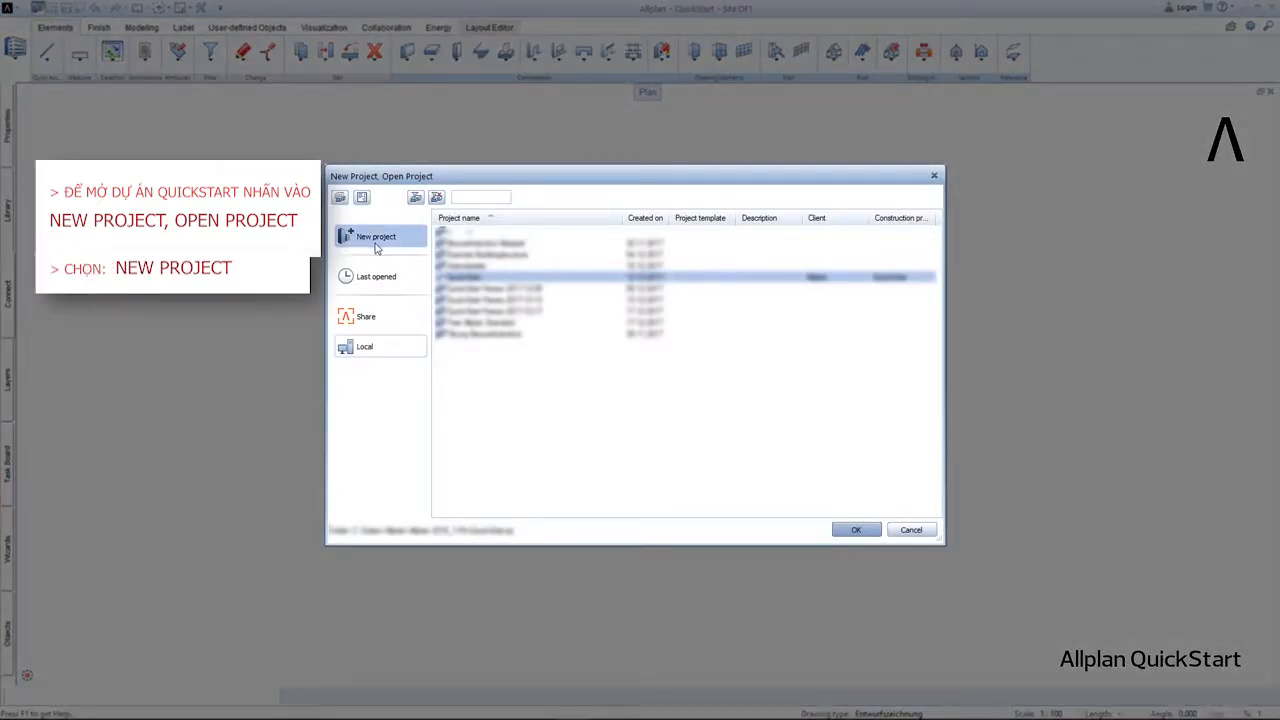
{"action": "left_click", "coordinate": [374, 243]}
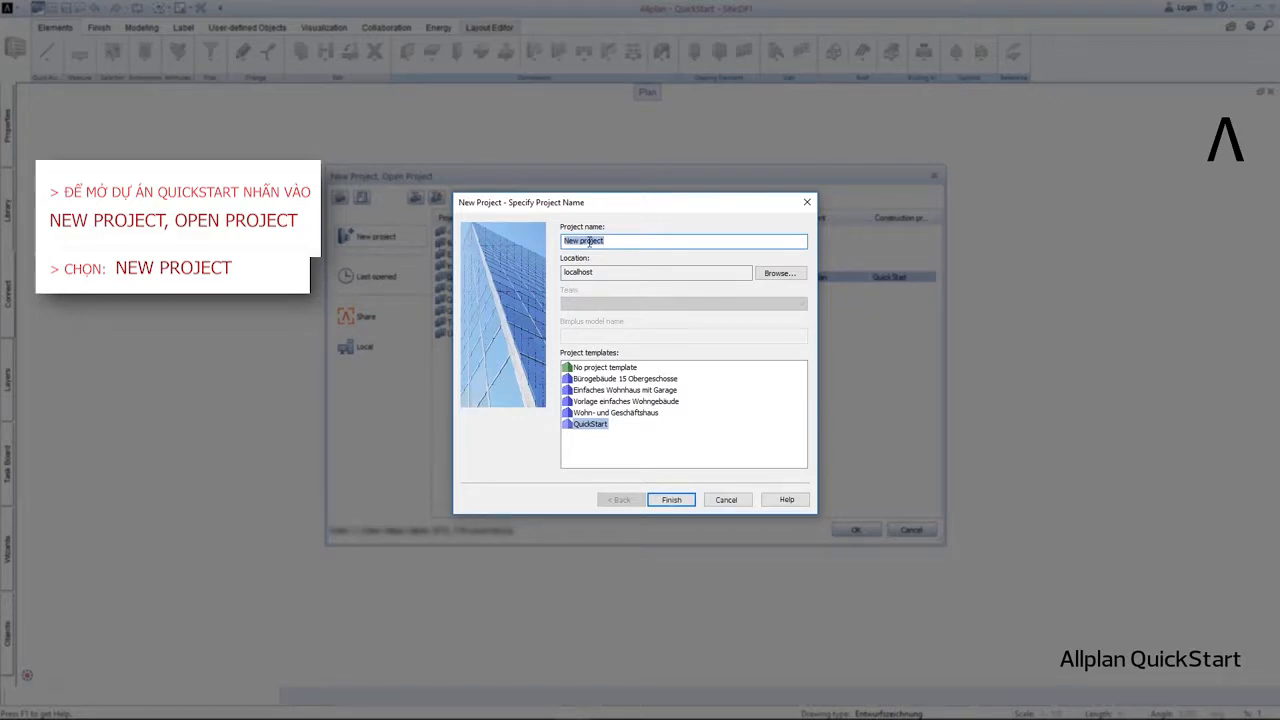
{"action": "type", "text": "QuickStart"}
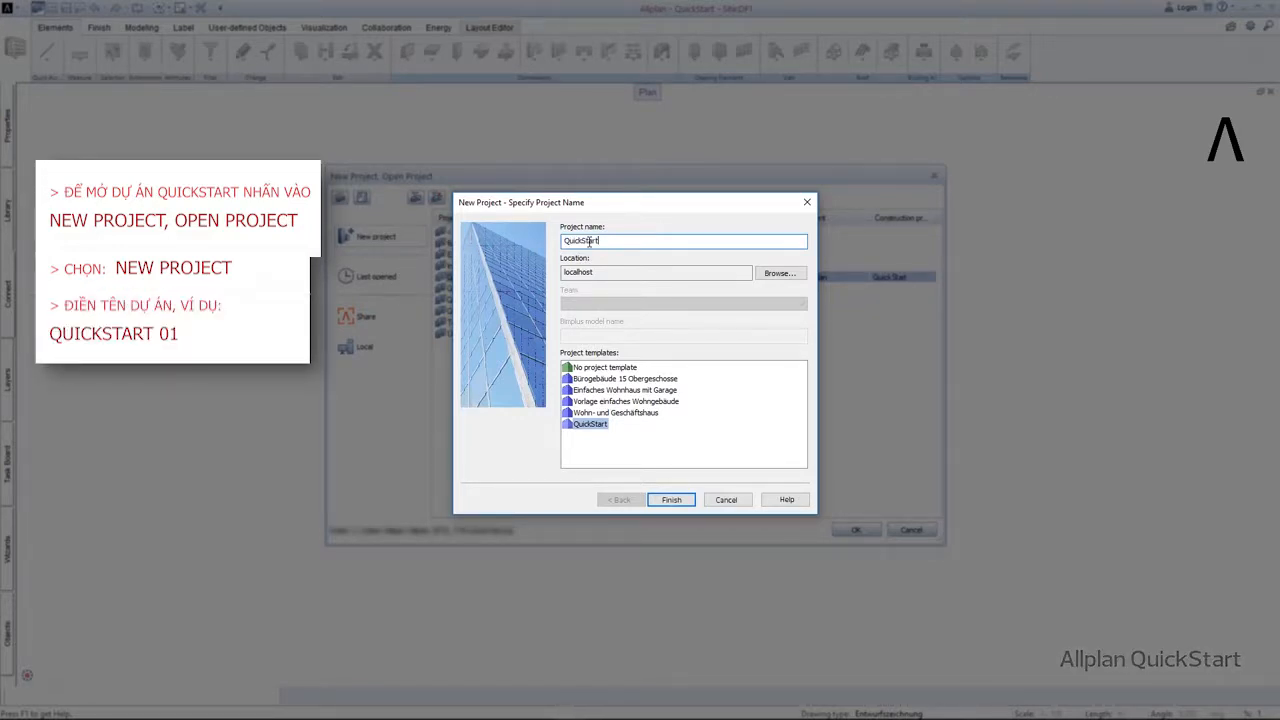
{"action": "type", "text": " 01"}
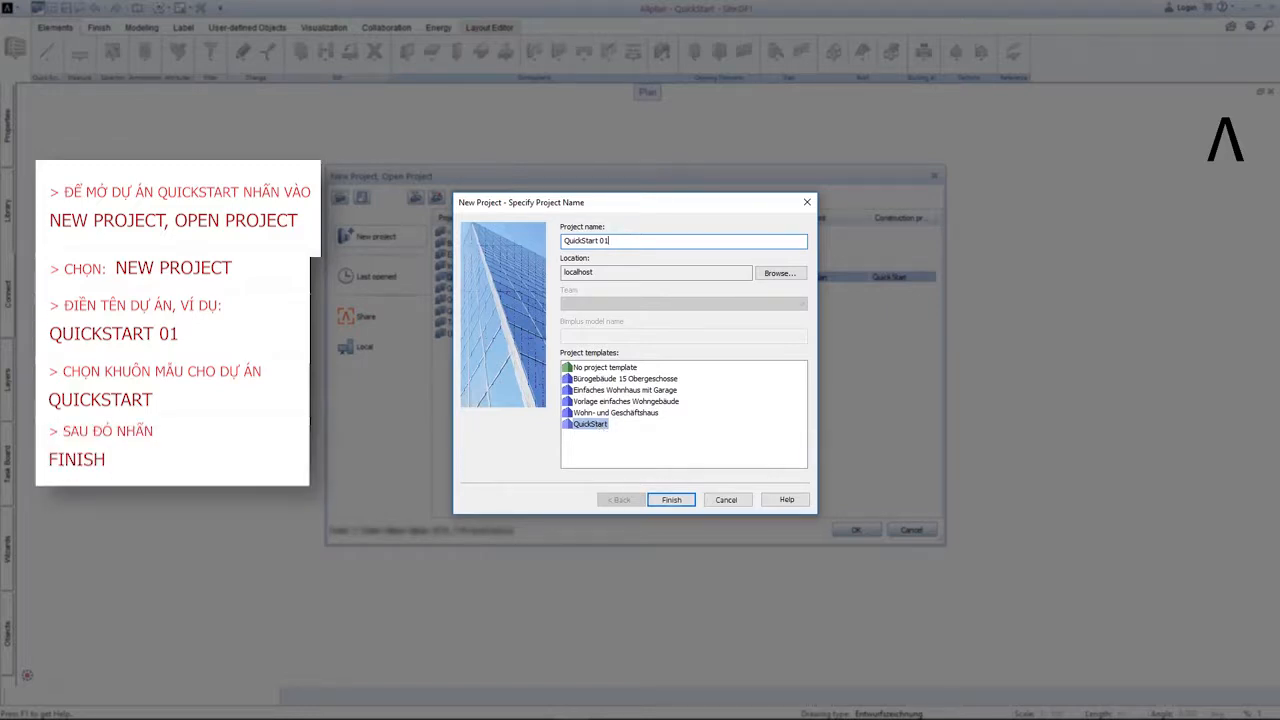
{"action": "left_click", "coordinate": [674, 503]}
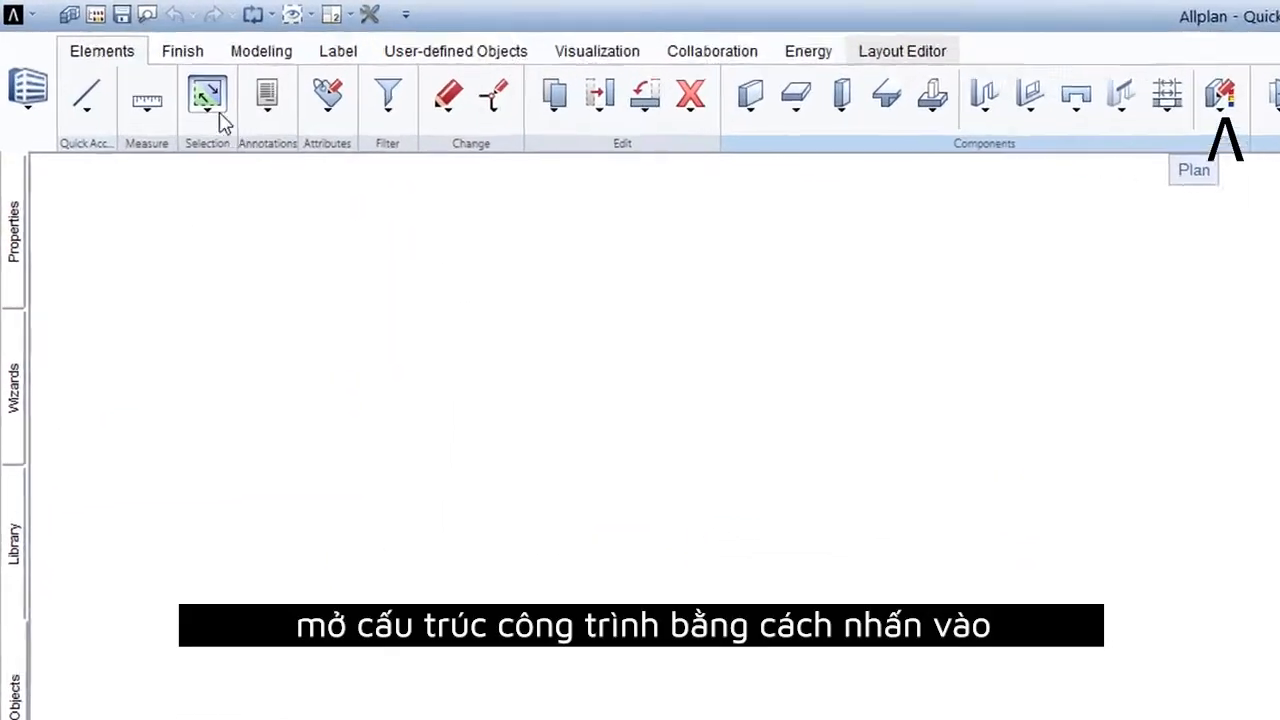
- Open the project's building structure and examine the floors of the building model and the General and Import levels
{"action": "left_click", "coordinate": [104, 16]}
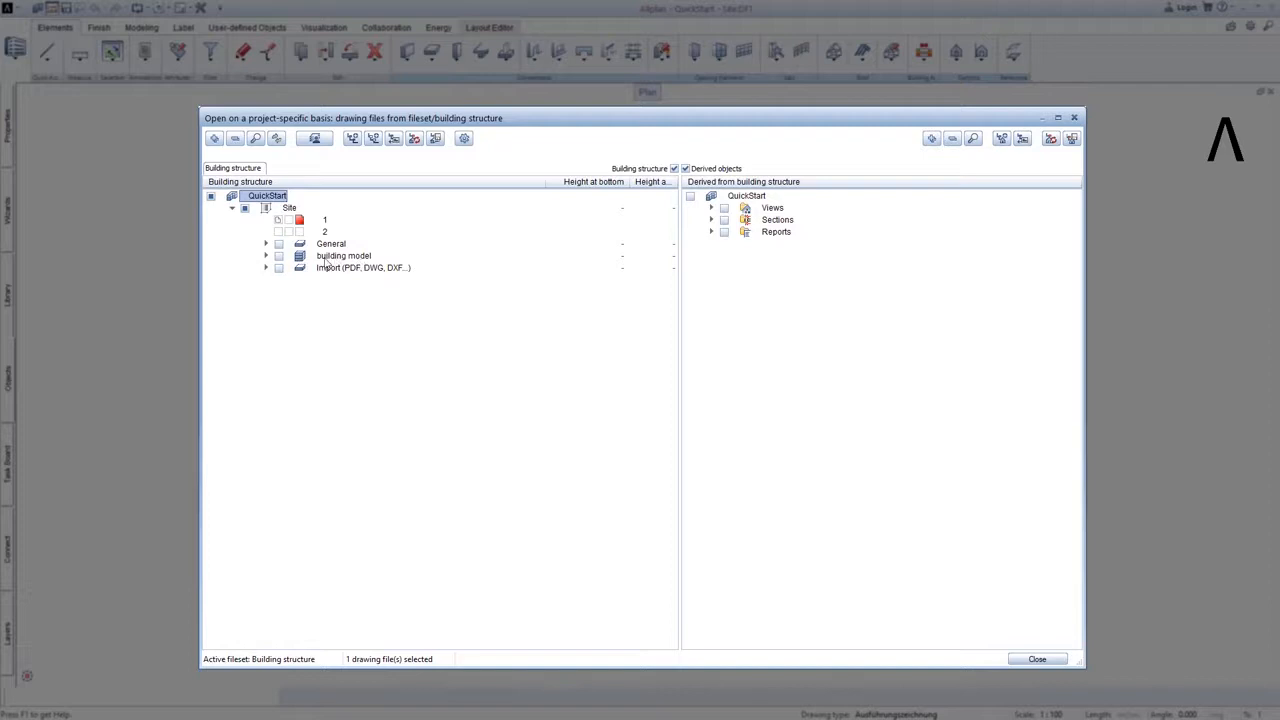
{"action": "left_click", "coordinate": [266, 256]}
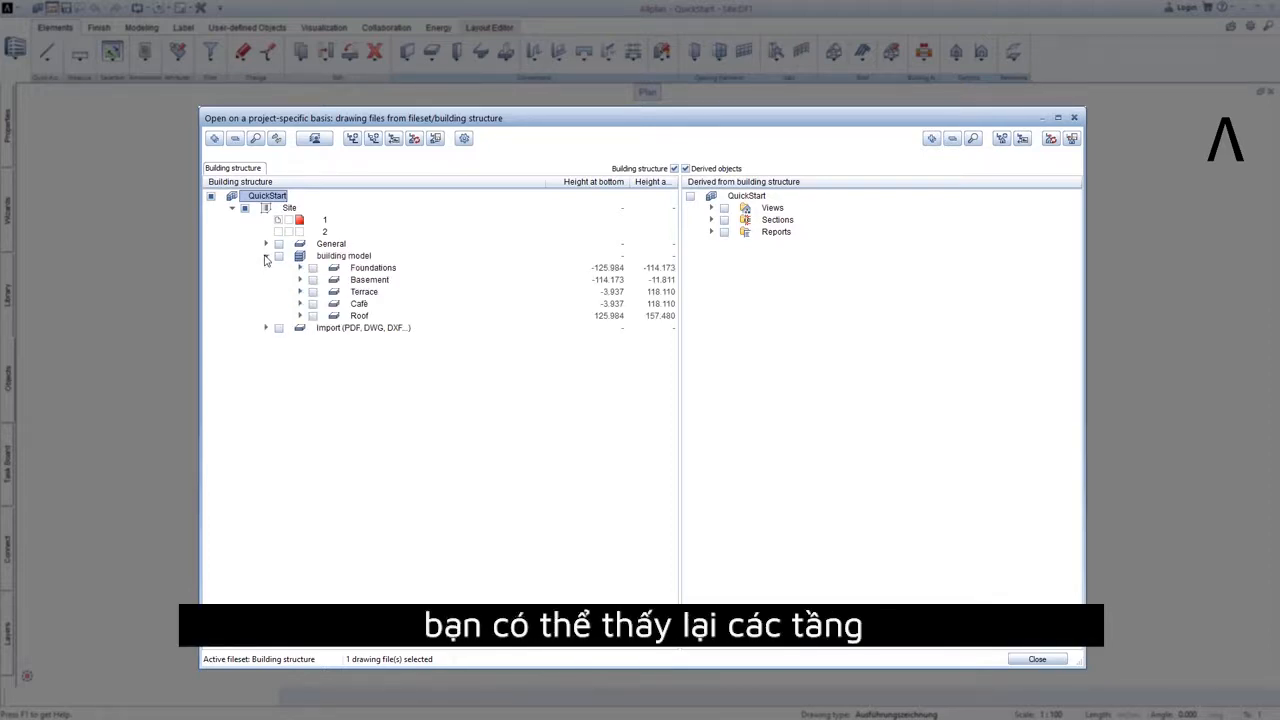
{"action": "left_click", "coordinate": [368, 268]}
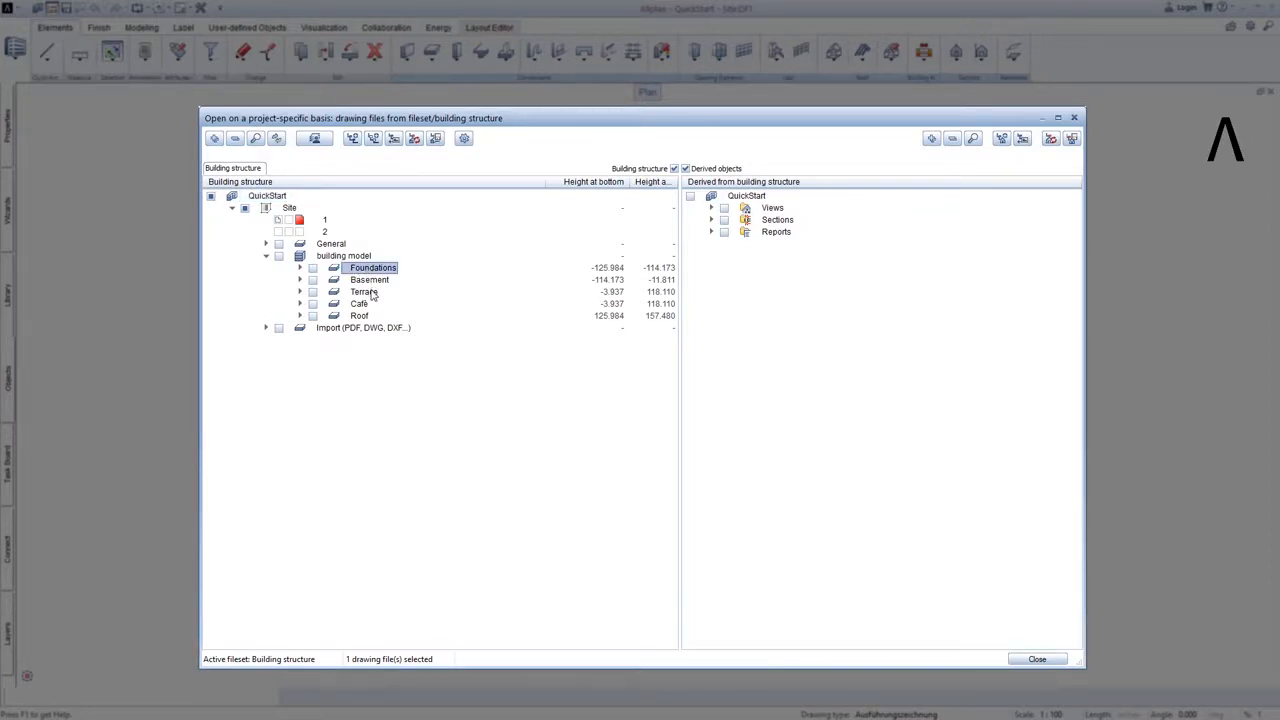
{"action": "left_click", "coordinate": [370, 292]}
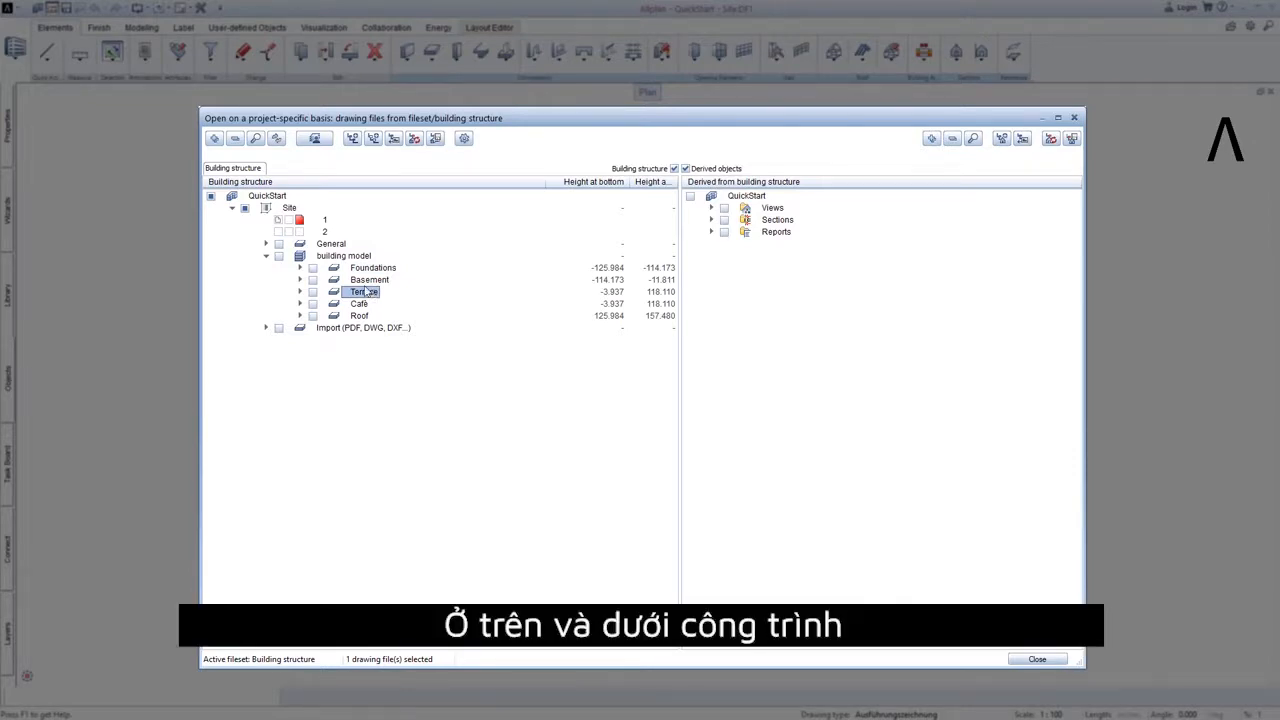
{"action": "left_click", "coordinate": [266, 257]}
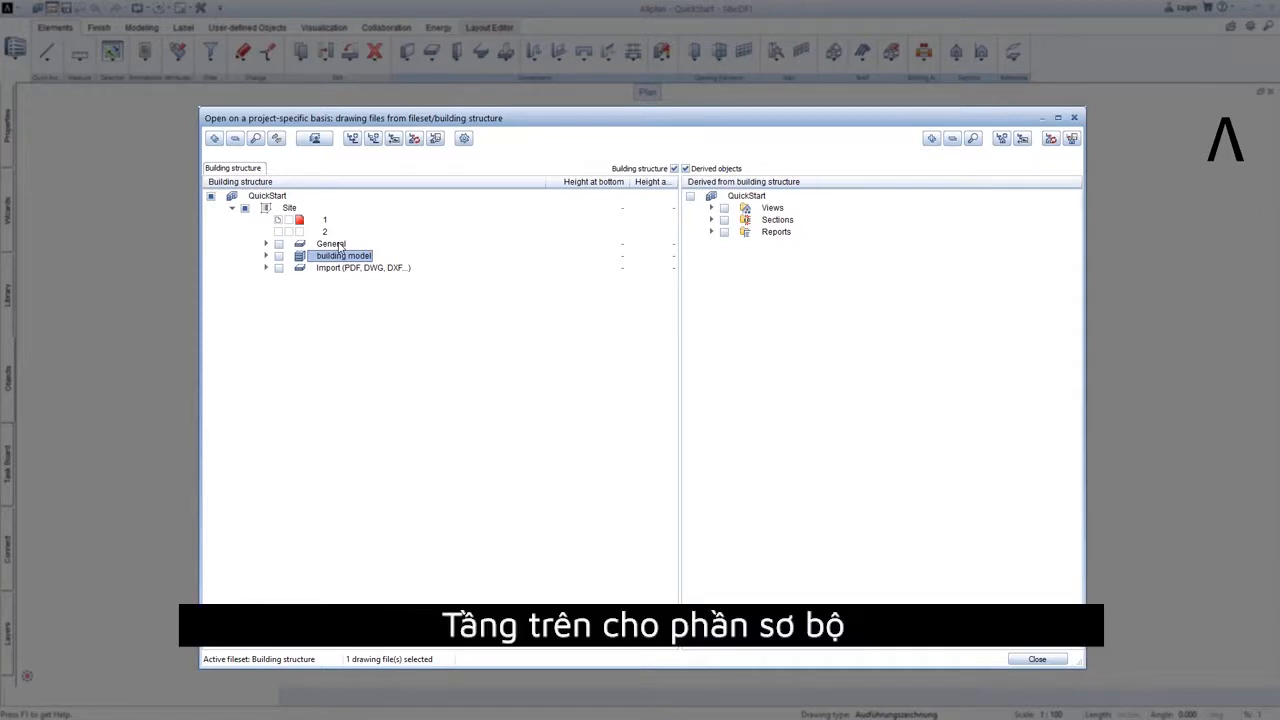
{"action": "left_click", "coordinate": [333, 244]}
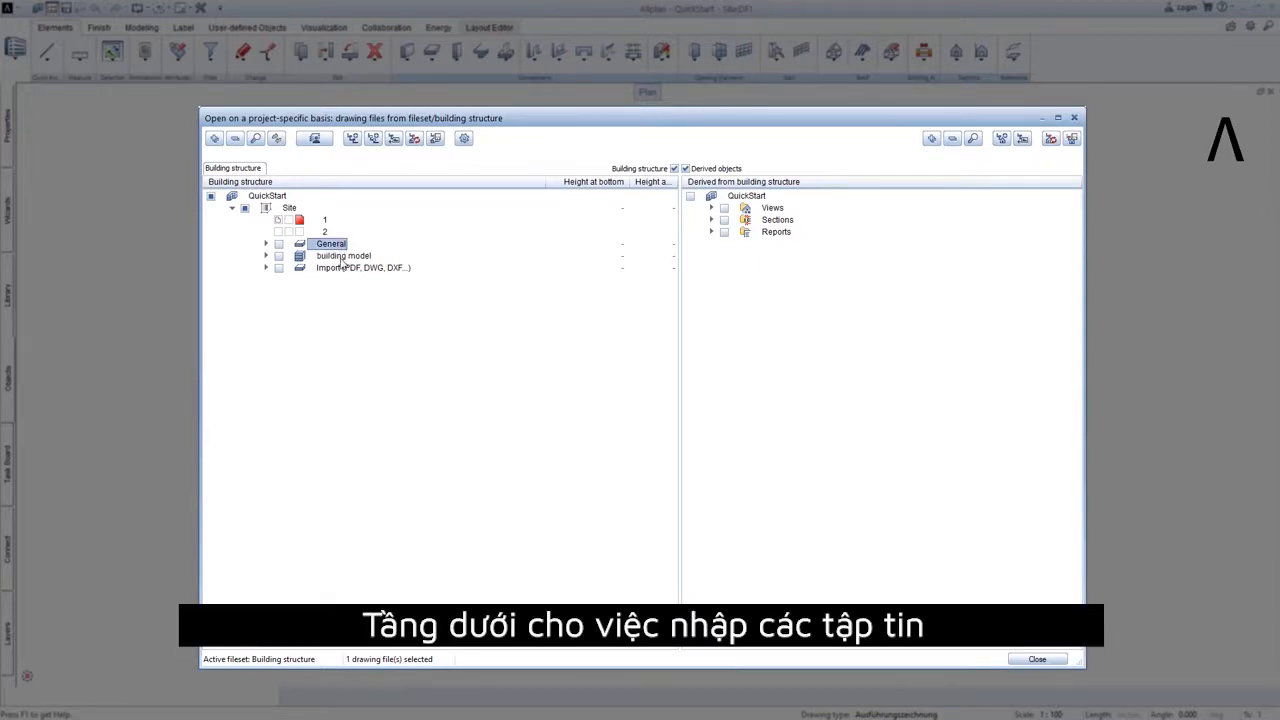
{"action": "left_click", "coordinate": [341, 268]}
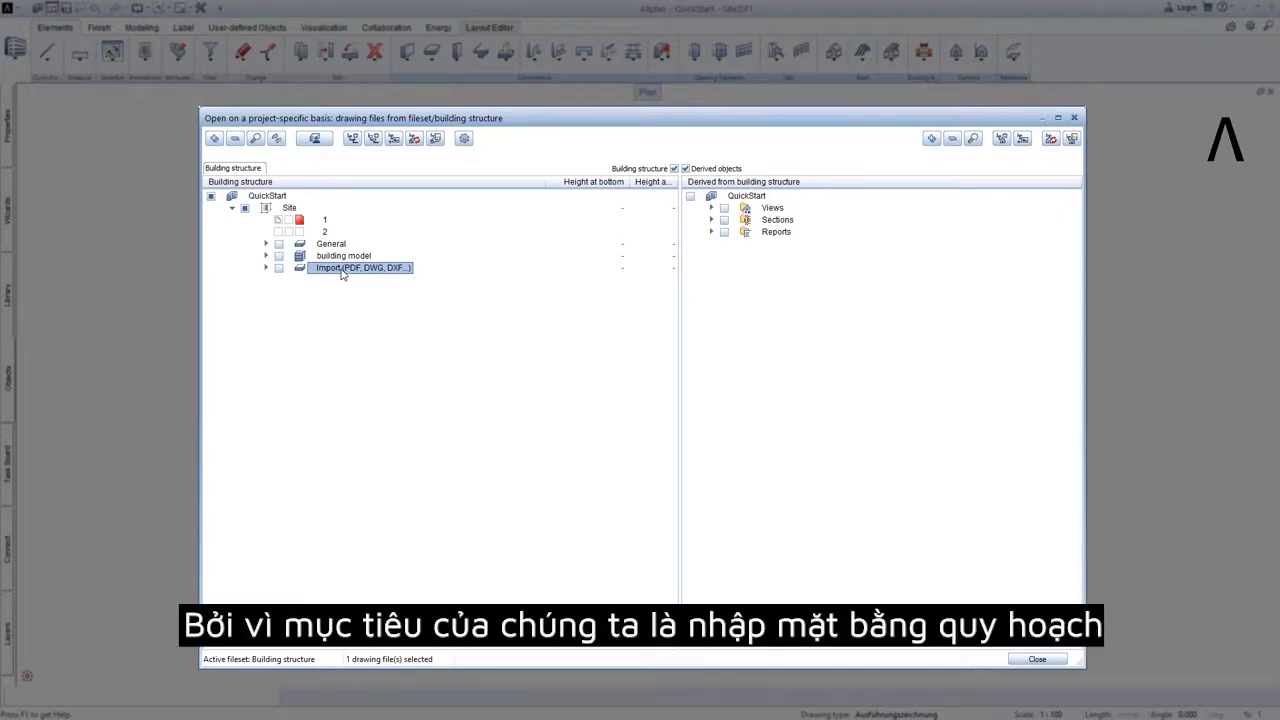
- Expand the Import (PDF, DWG, DXF...) level and open drawing file 500 "Import site plan" as the active file
{"action": "left_click", "coordinate": [266, 269]}
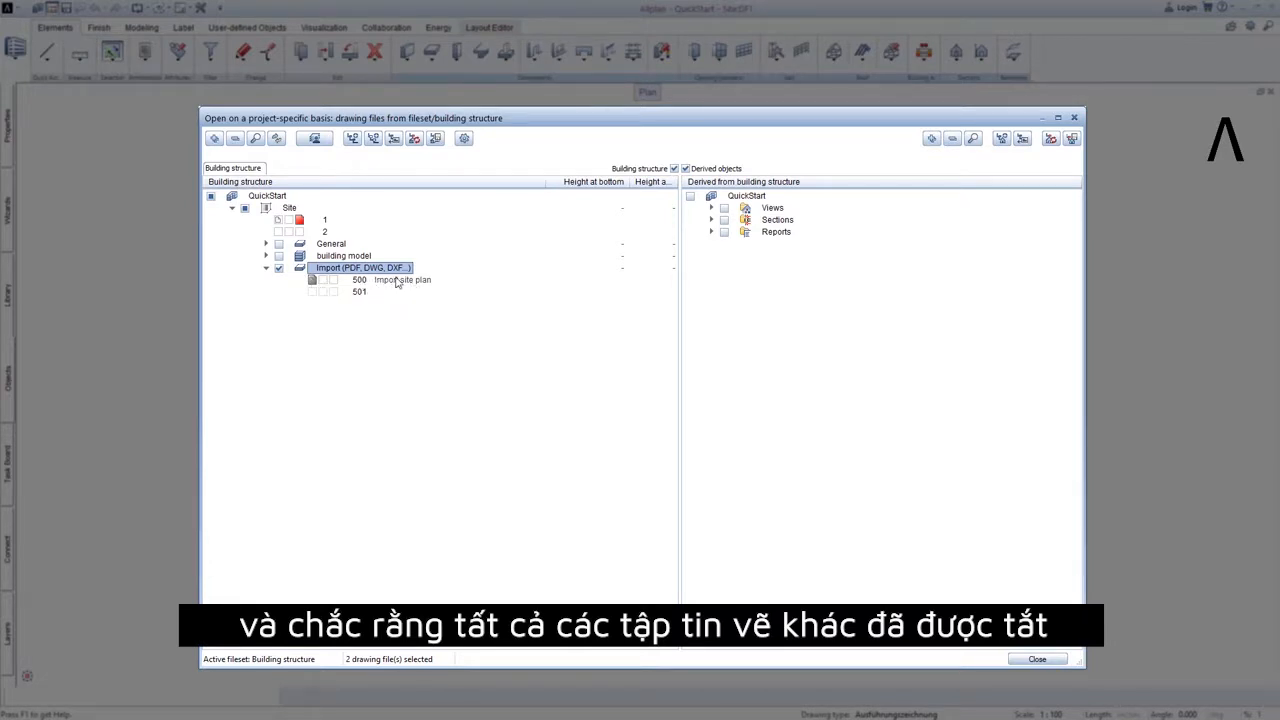
{"action": "double_click", "coordinate": [336, 280]}
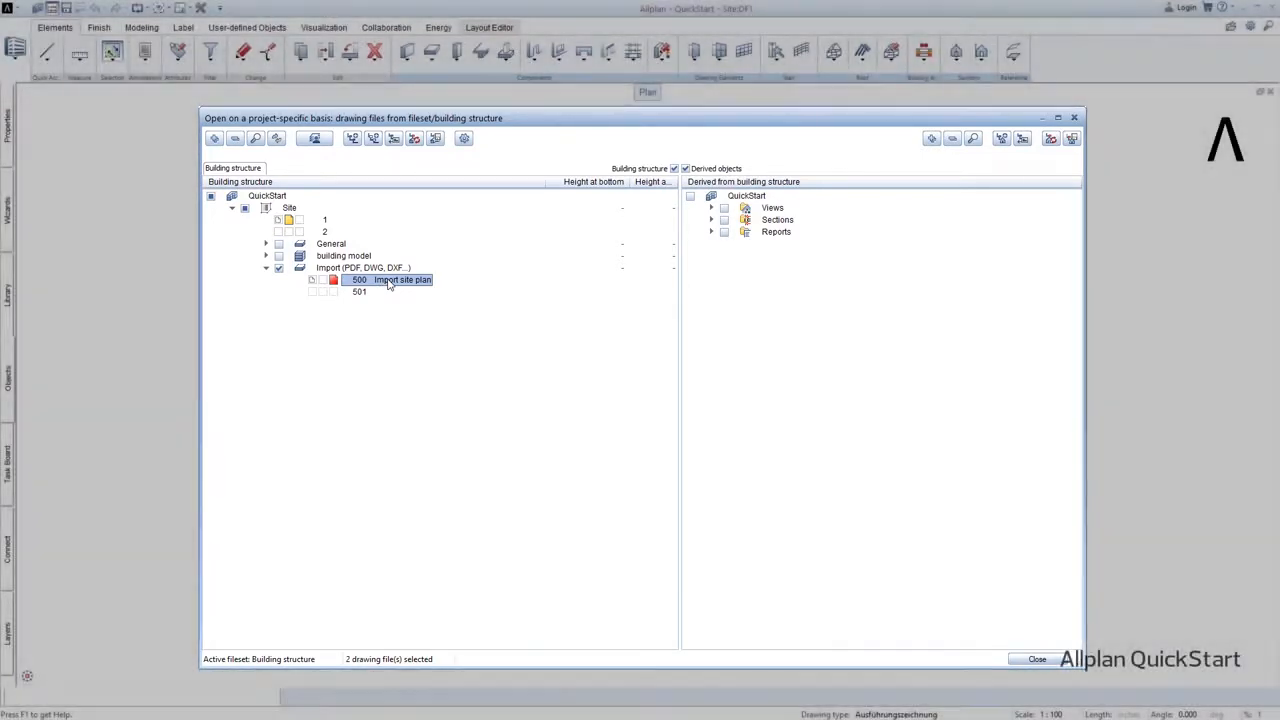
{"action": "double_click", "coordinate": [388, 280]}
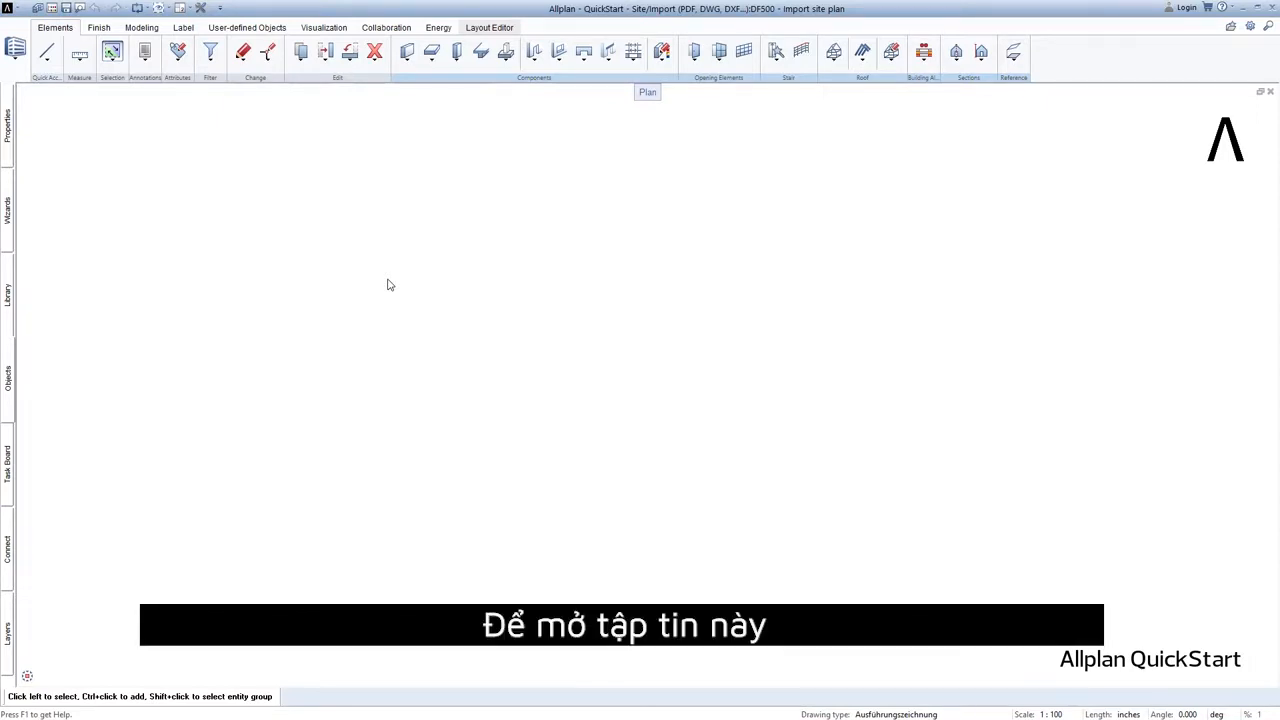
- Open the QuickStart project's folder in Windows Explorer from the project selection dialog, and cancel that dialog
{"action": "left_click", "coordinate": [38, 8]}
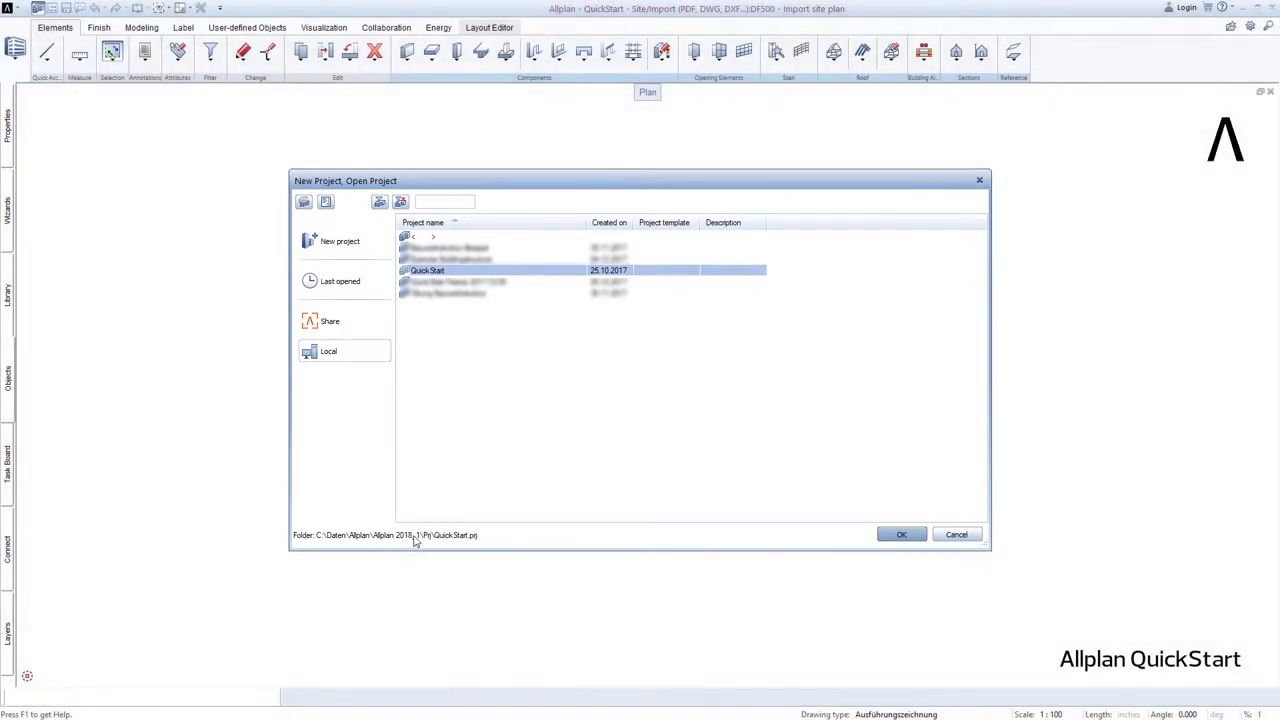
{"action": "right_click", "coordinate": [424, 540]}
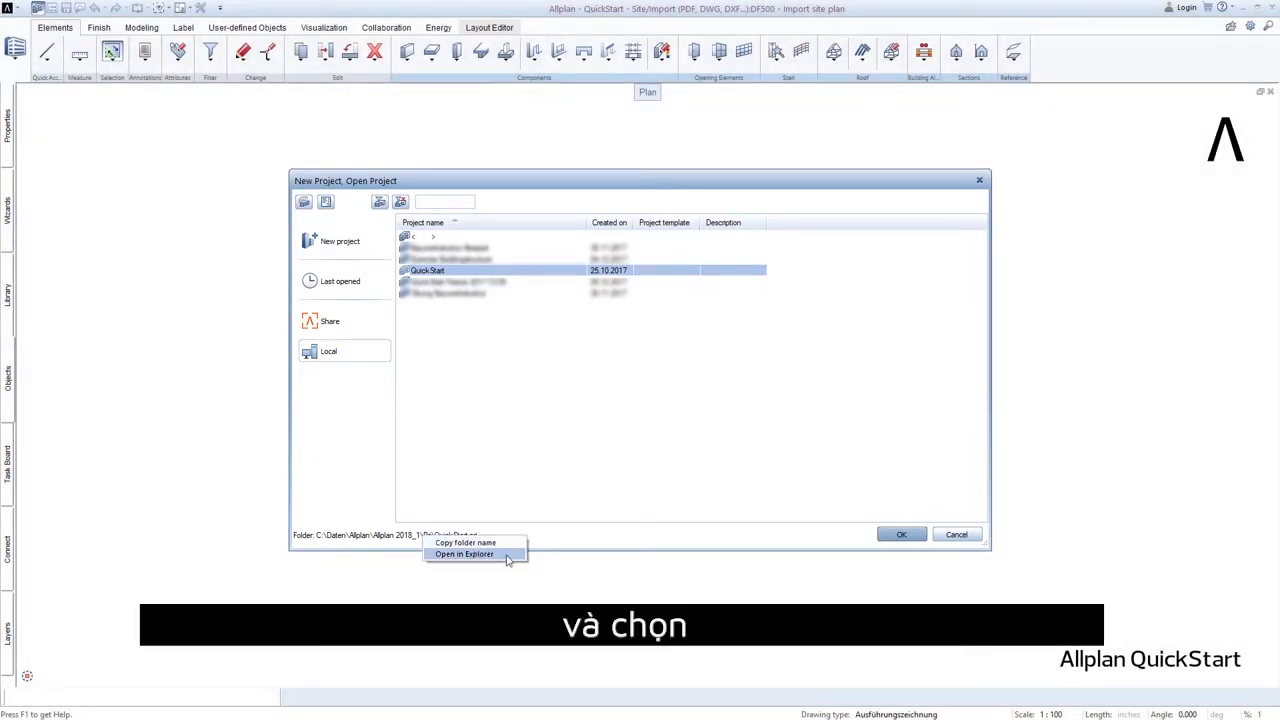
{"action": "left_click", "coordinate": [464, 554]}
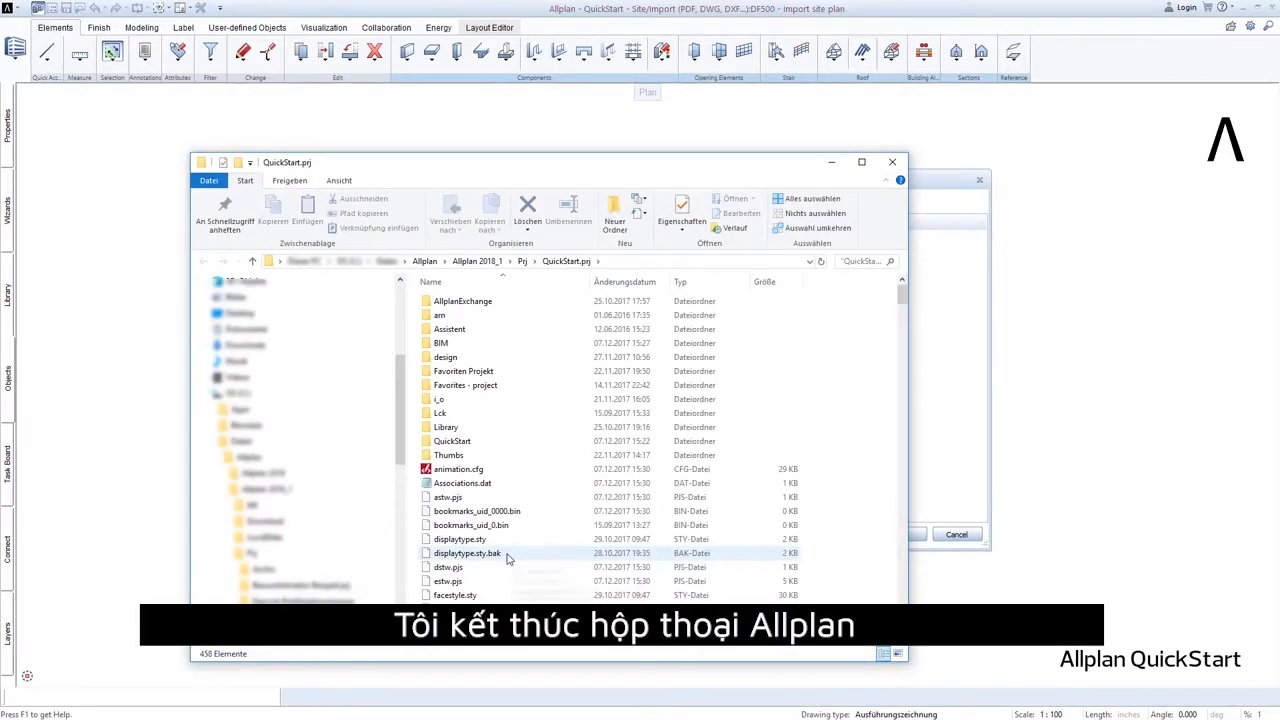
{"action": "left_click", "coordinate": [955, 534]}
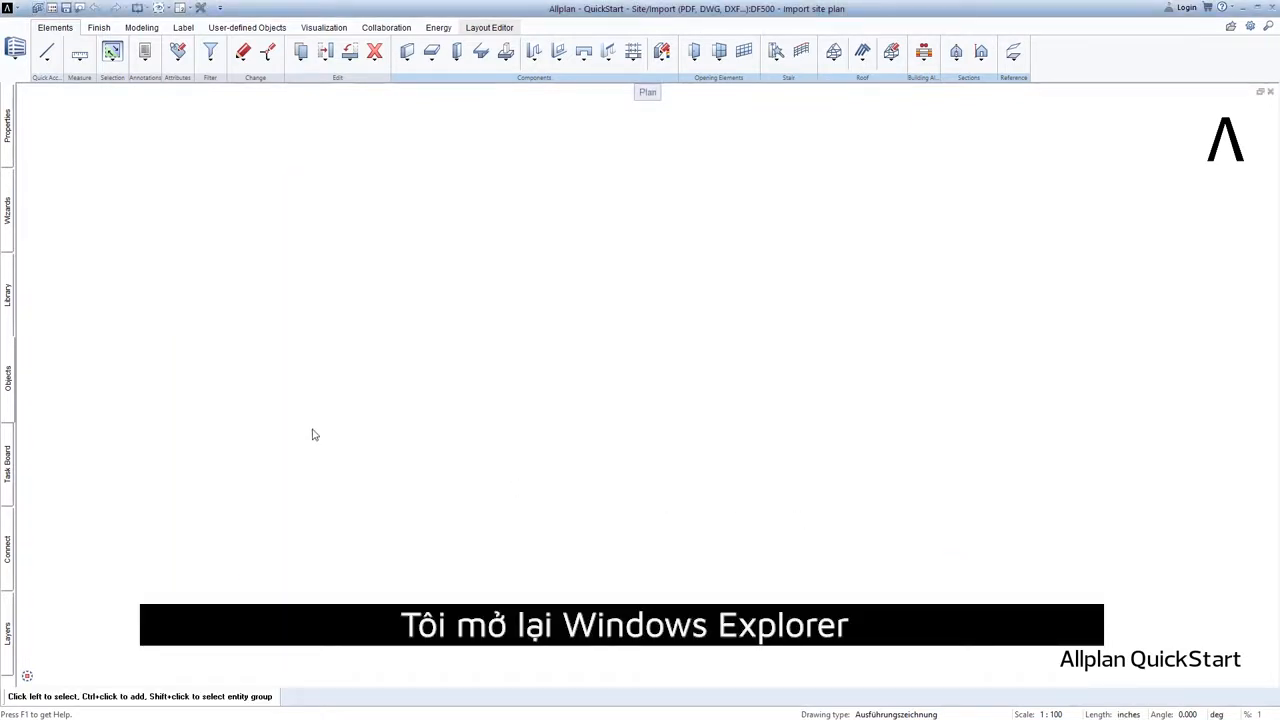
- Switch to the Windows Explorer window and open the QuickStart subfolder of the project folder
{"action": "key", "text": "alt+Tab"}
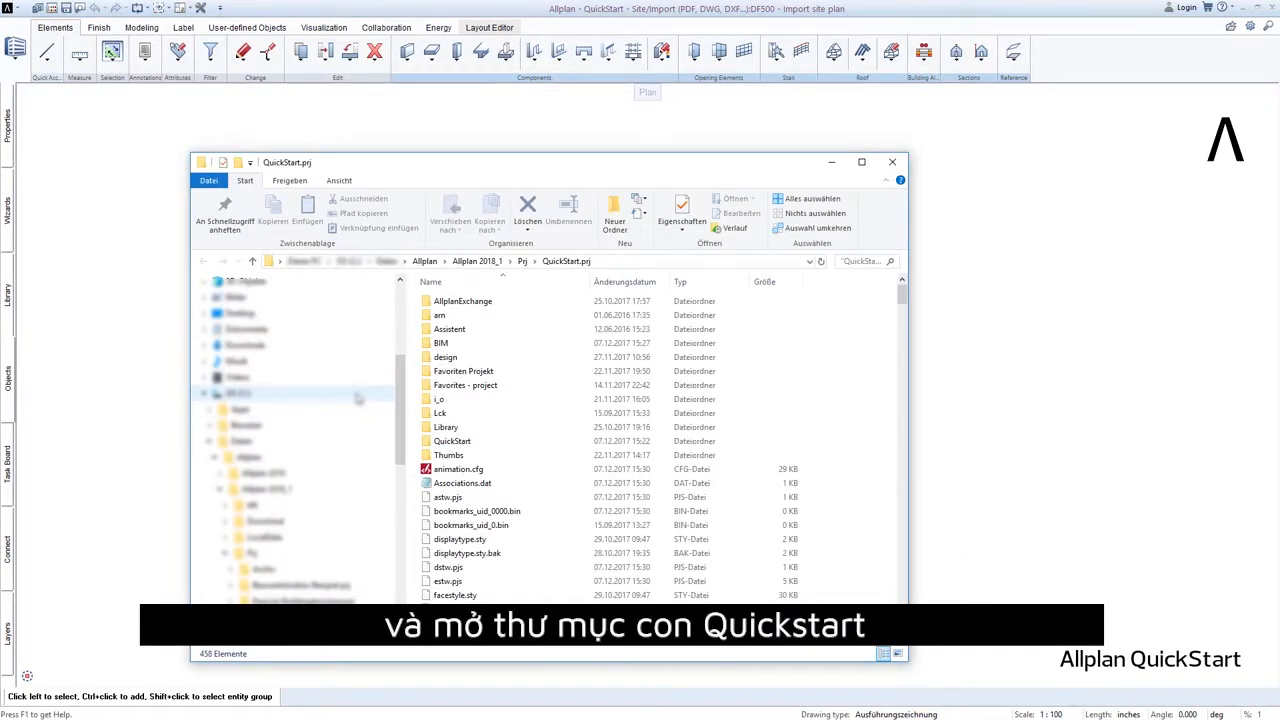
{"action": "left_click", "coordinate": [458, 443]}
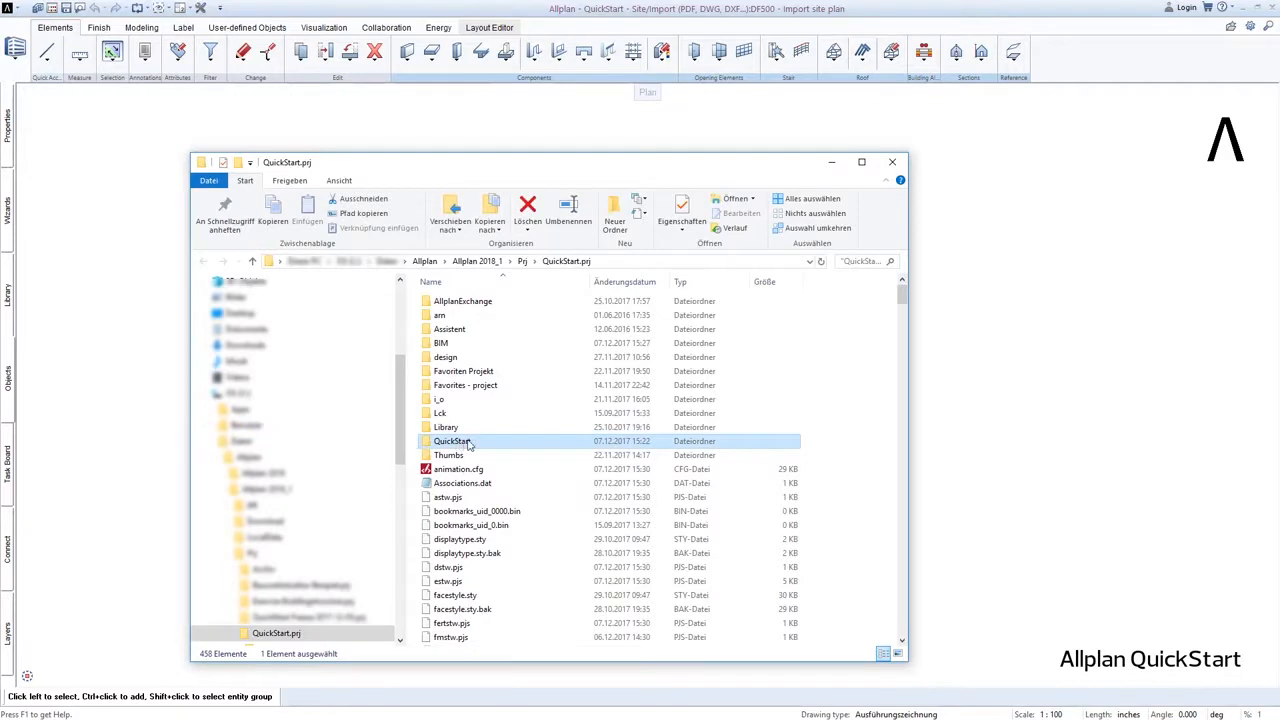
{"action": "double_click", "coordinate": [489, 444]}
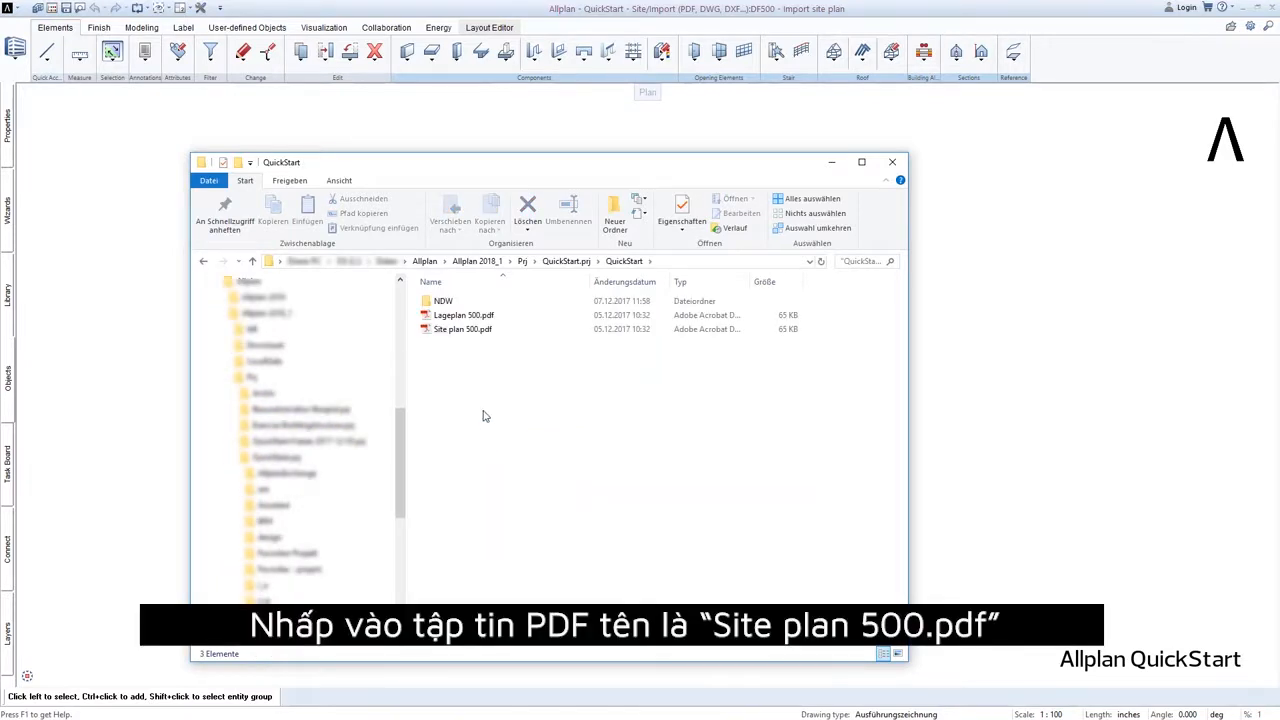
- Import "Site plan 500.pdf" into the open drawing file, accepting scale 1.00 and all pages
{"action": "left_click", "coordinate": [462, 332]}
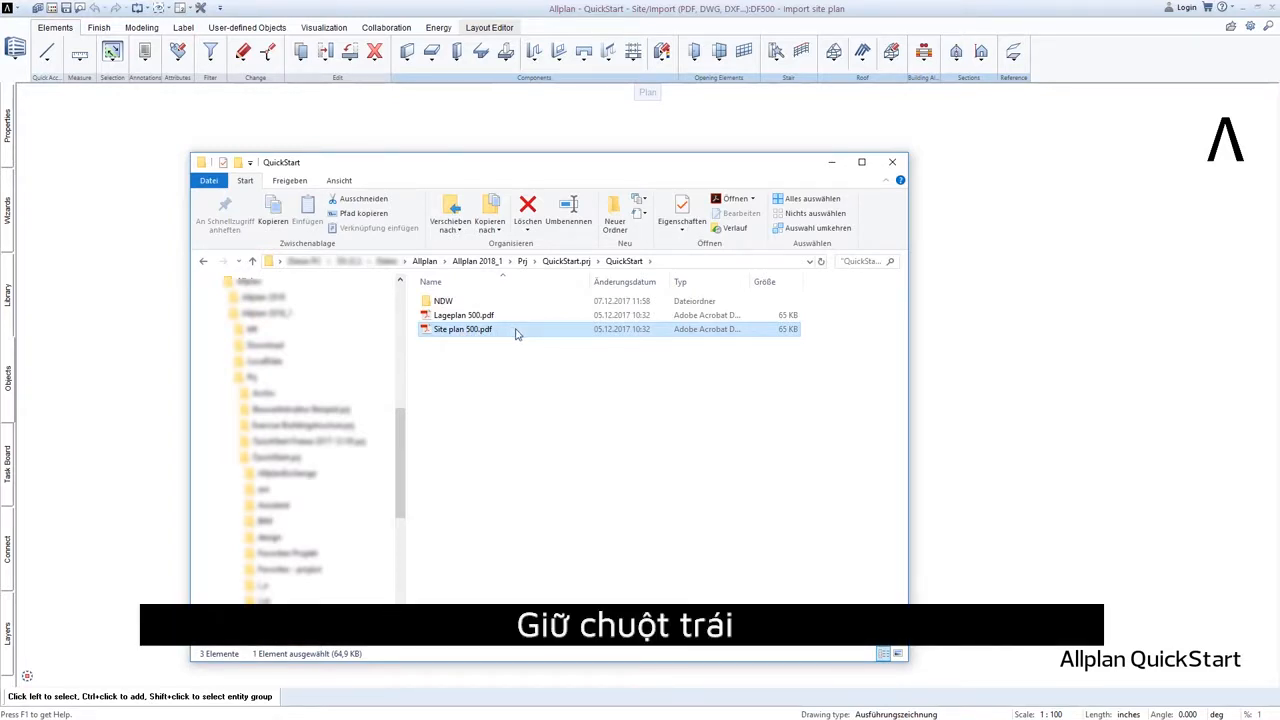
{"action": "left_click_drag", "start_coordinate": [517, 334], "coordinate": [994, 433]}
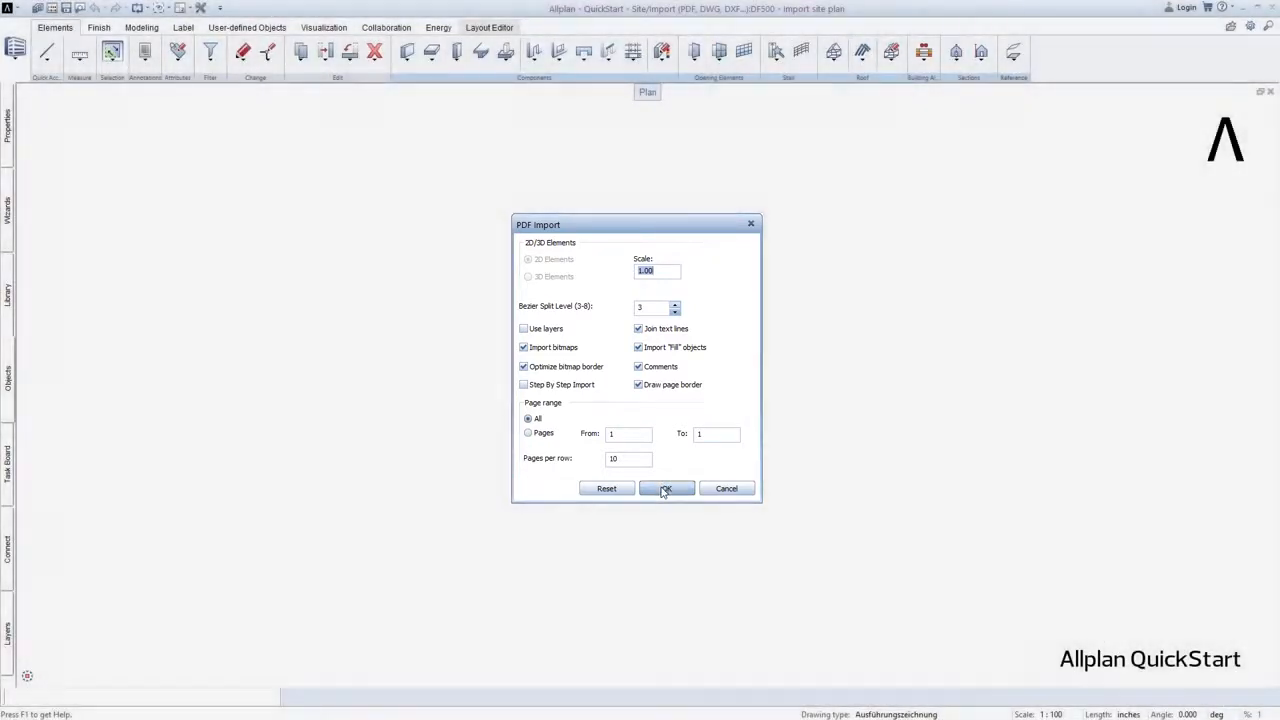
{"action": "left_click", "coordinate": [664, 487]}
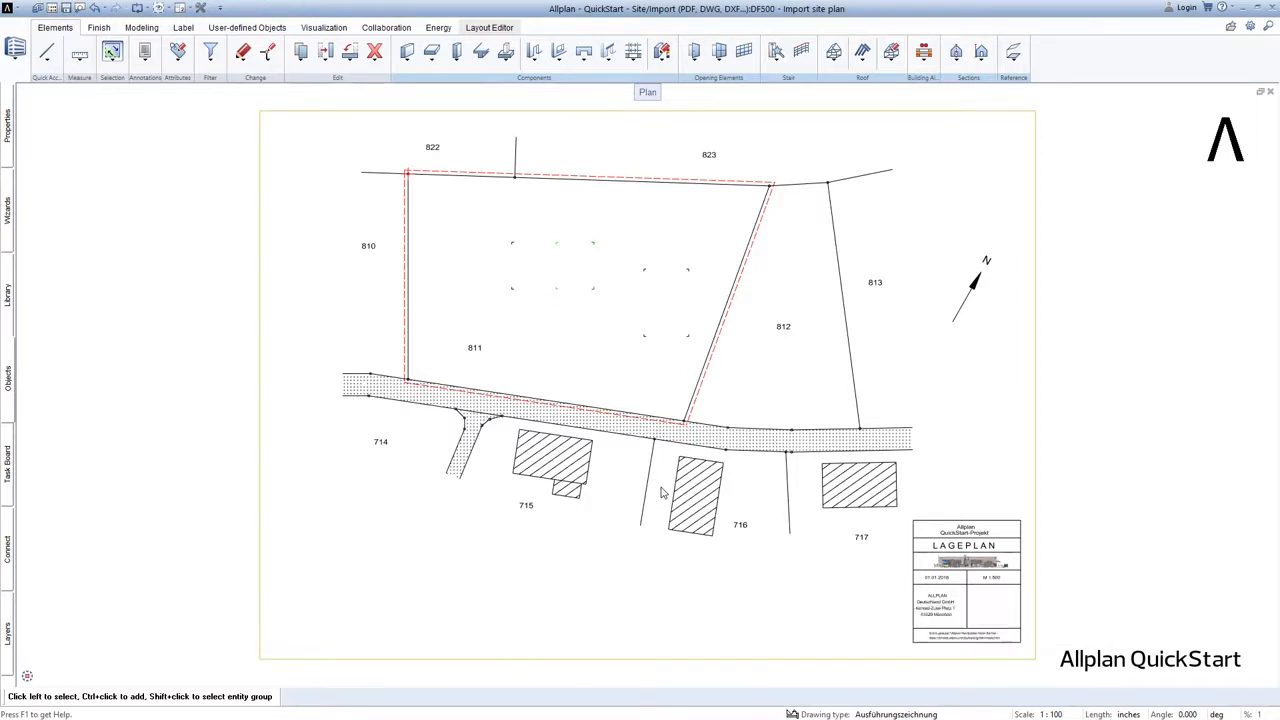
- Examine the imported site plan around plot number 811 and up close at the boundary corner shared with plot 812
{"action": "mouse_move", "coordinate": [474, 349]}
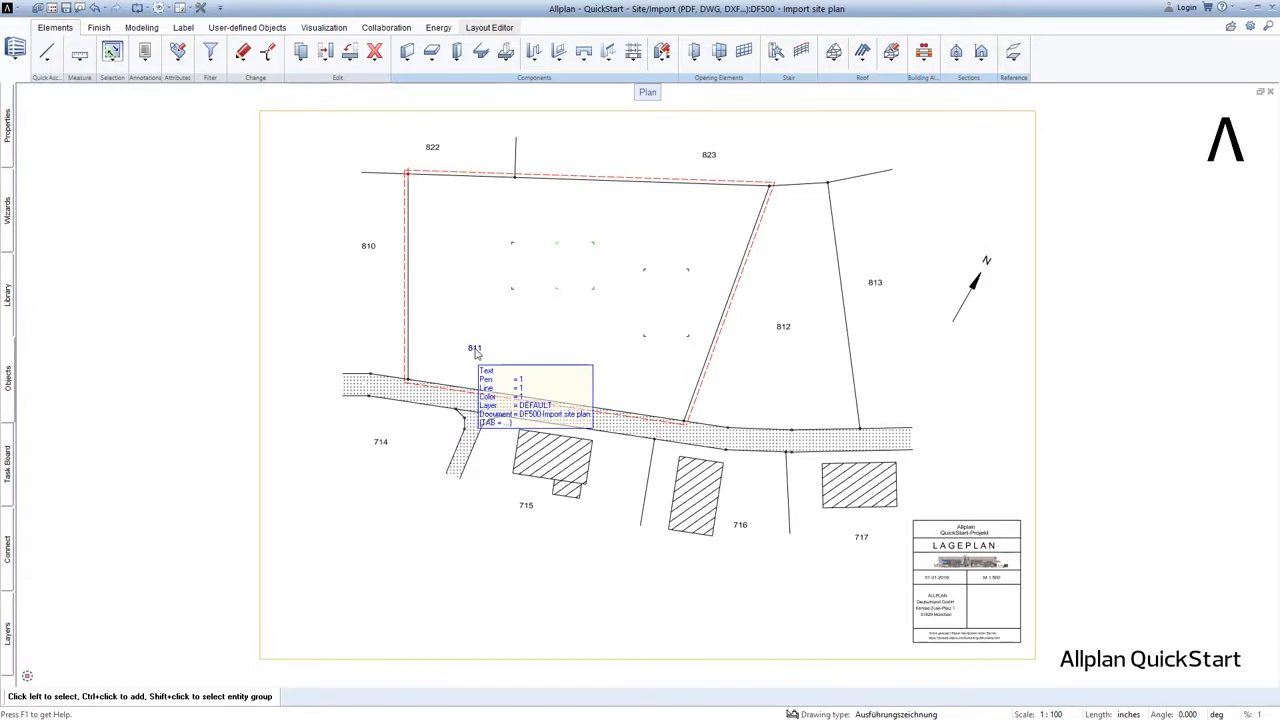
{"action": "scroll", "coordinate": [476, 352], "scroll_direction": "up", "scroll_amount": 4}
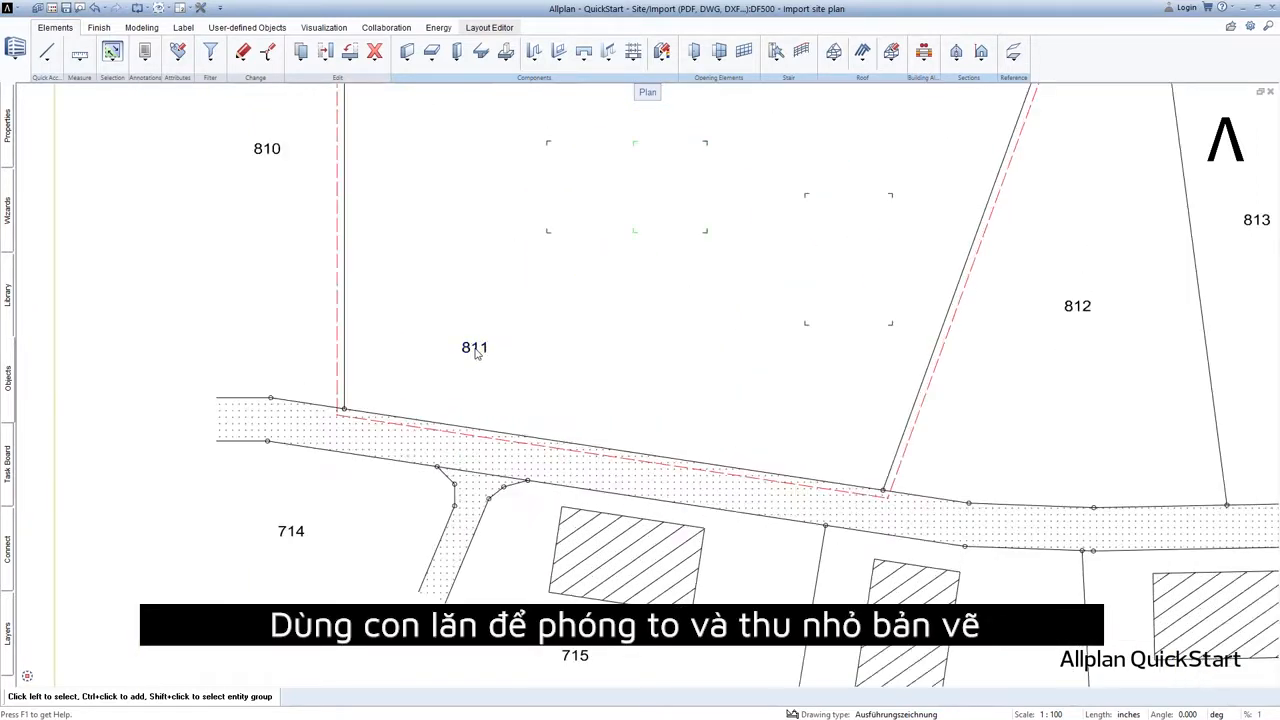
{"action": "scroll", "coordinate": [476, 352], "scroll_direction": "down", "scroll_amount": 4}
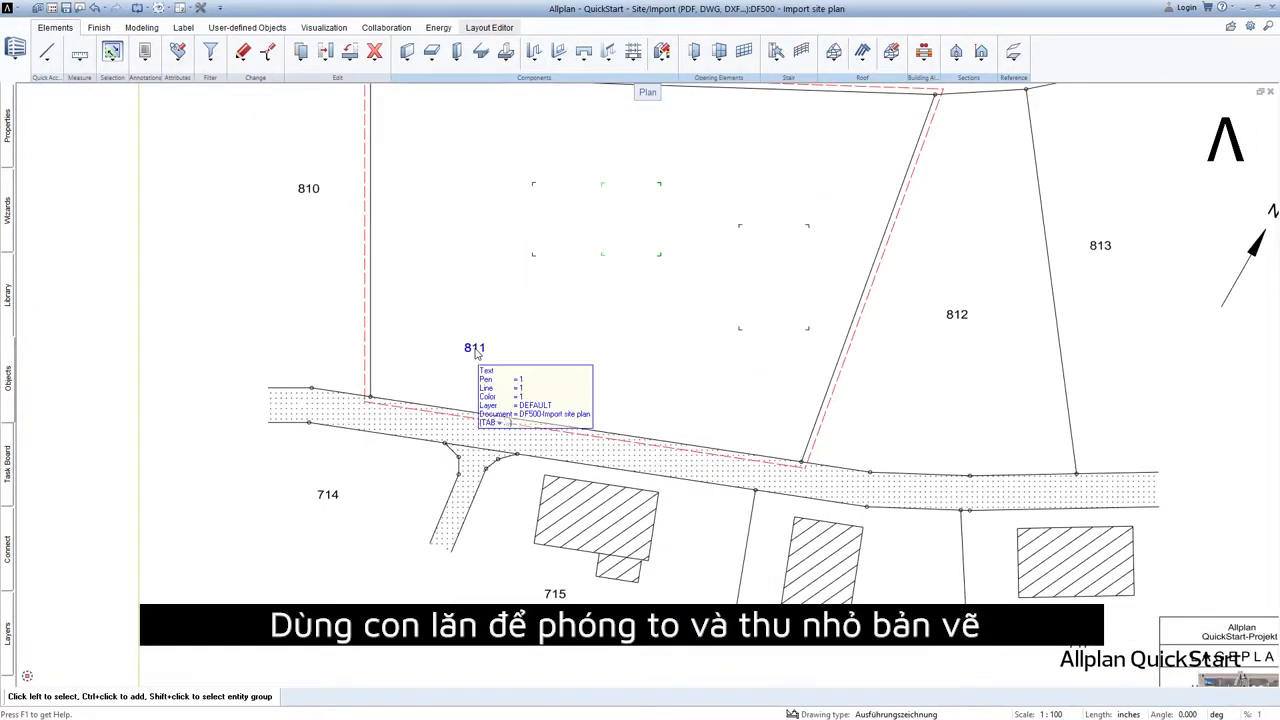
{"action": "scroll", "coordinate": [476, 352], "scroll_direction": "down", "scroll_amount": 4}
{"action": "scroll", "coordinate": [476, 352], "scroll_direction": "up", "scroll_amount": 3}
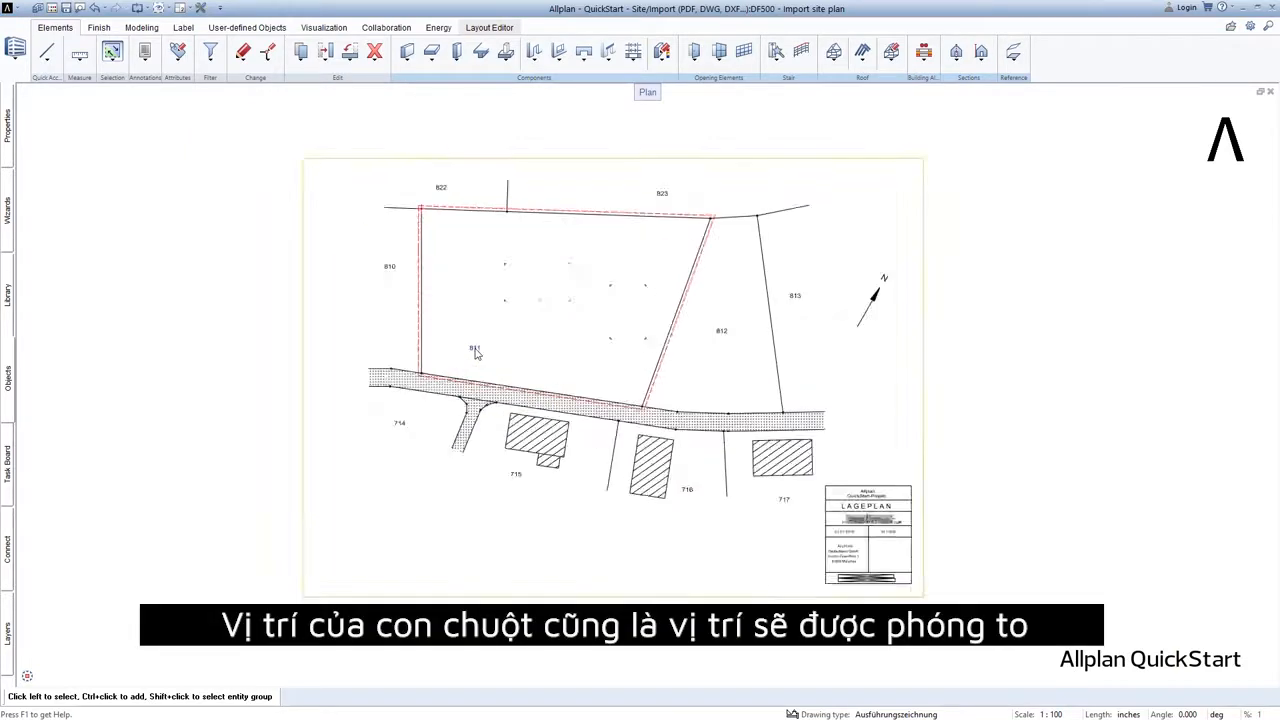
{"action": "scroll", "coordinate": [476, 352], "scroll_direction": "up", "scroll_amount": 3}
{"action": "scroll", "coordinate": [476, 352], "scroll_direction": "down", "scroll_amount": 3}
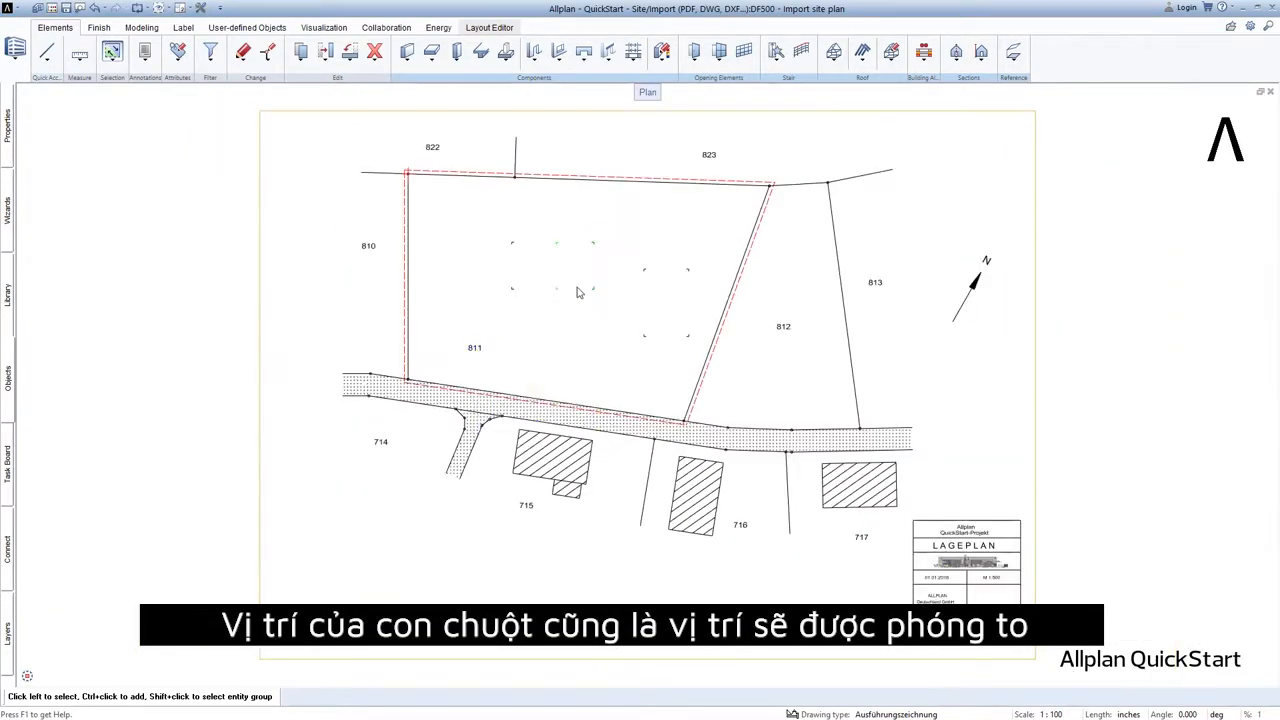
{"action": "scroll", "coordinate": [762, 193], "scroll_direction": "up", "scroll_amount": 4}
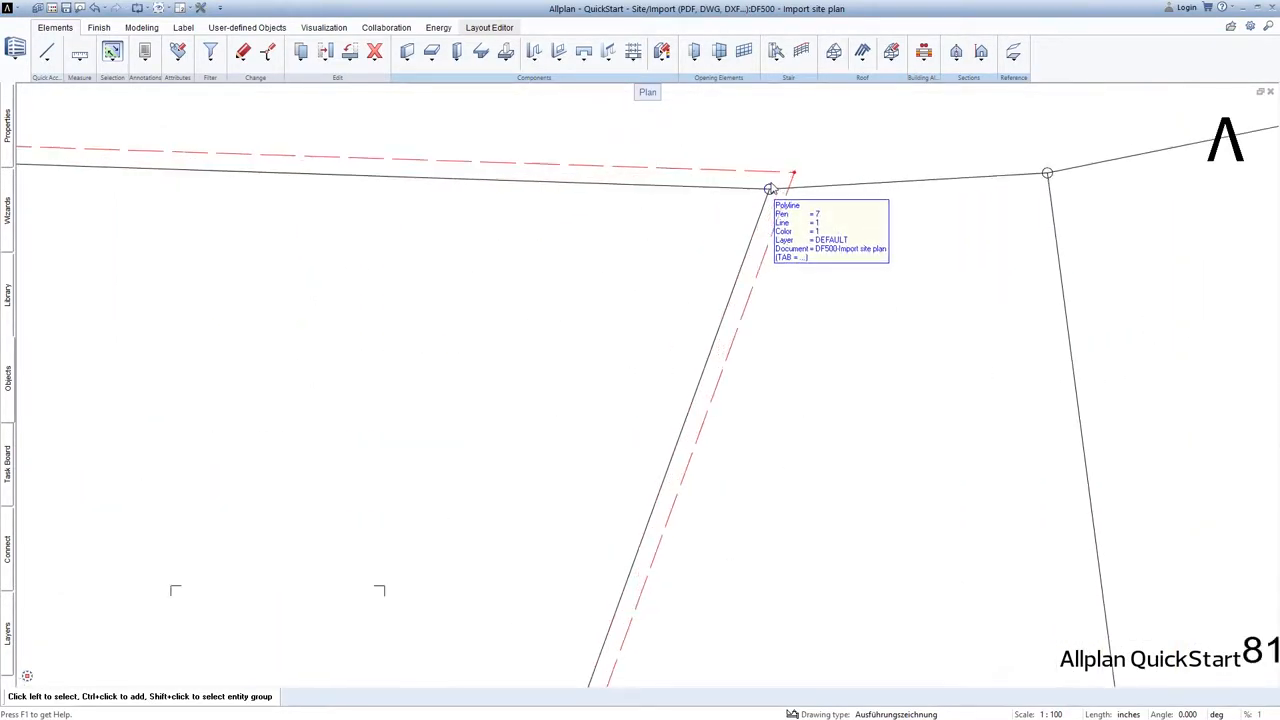
{"action": "scroll", "coordinate": [770, 190], "scroll_direction": "up", "scroll_amount": 3}
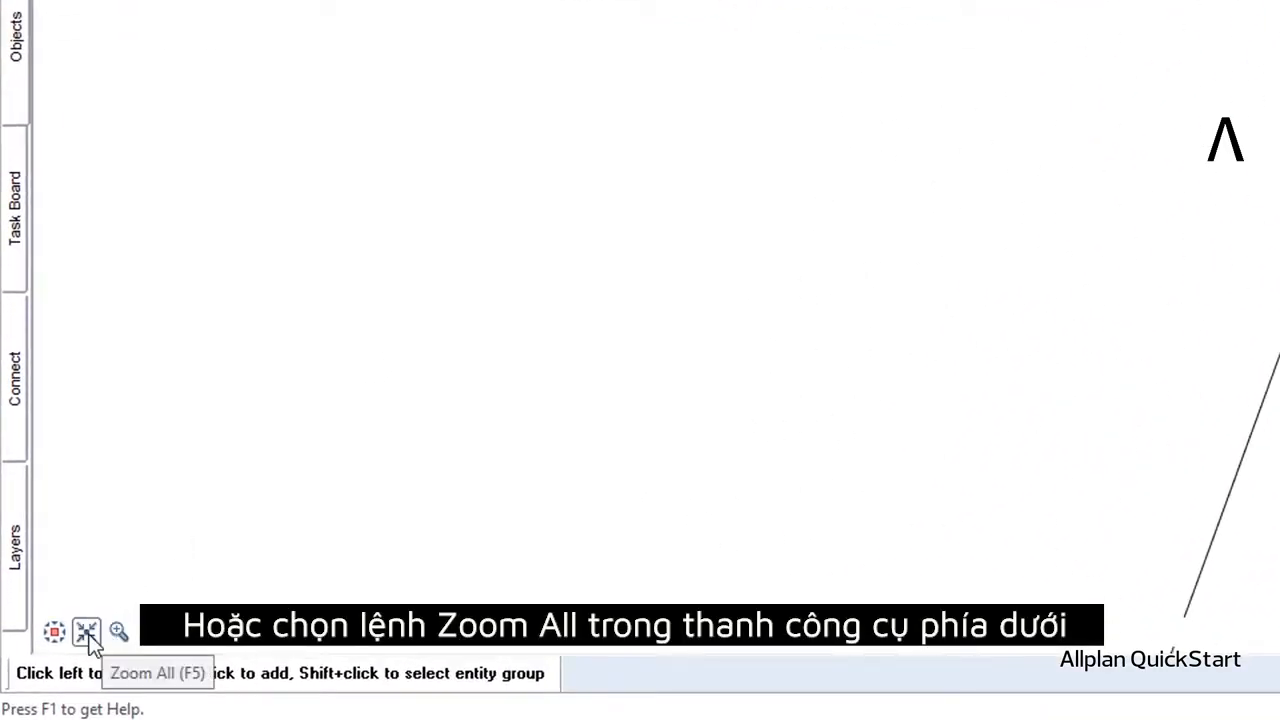
- Fit the whole site plan in view and examine the element info of plot 811's boundary, the plot numbers and the building hatching
{"action": "left_click", "coordinate": [87, 634]}
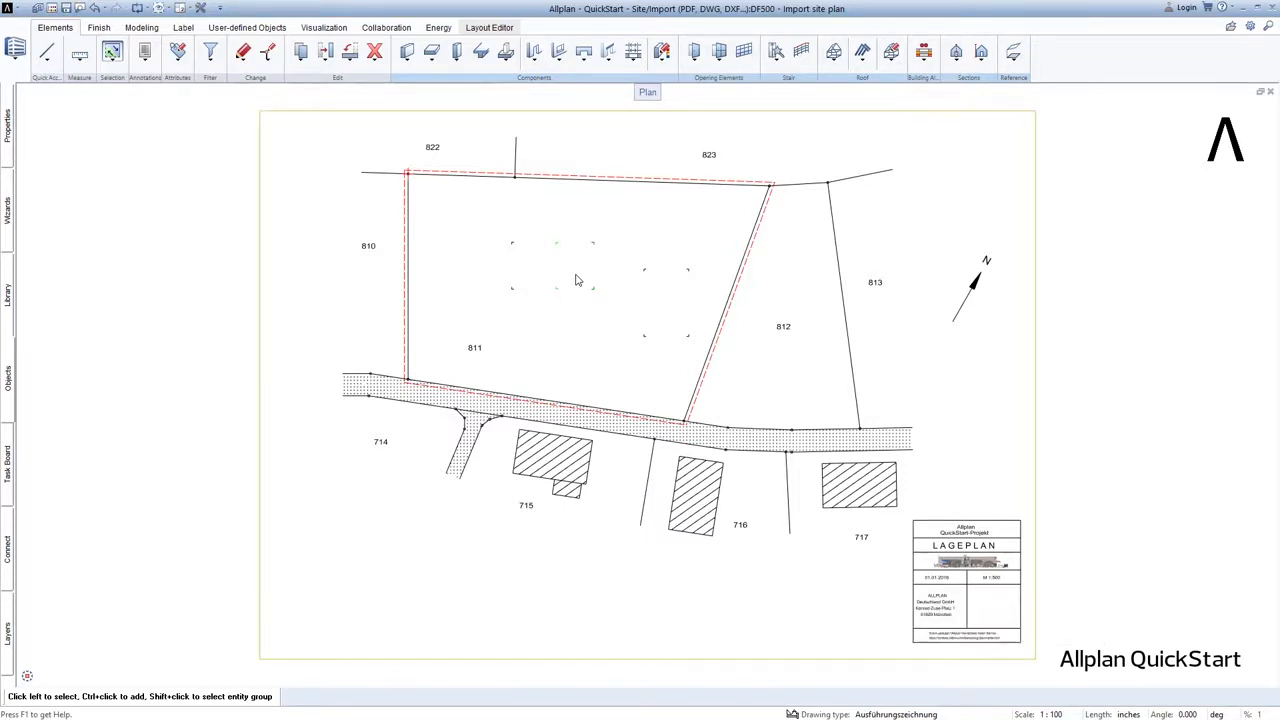
{"action": "mouse_move", "coordinate": [576, 280]}
{"action": "middle_mouse_down"}
{"action": "mouse_move", "coordinate": [346, 283]}
{"action": "mouse_move", "coordinate": [820, 289]}
{"action": "middle_mouse_up"}
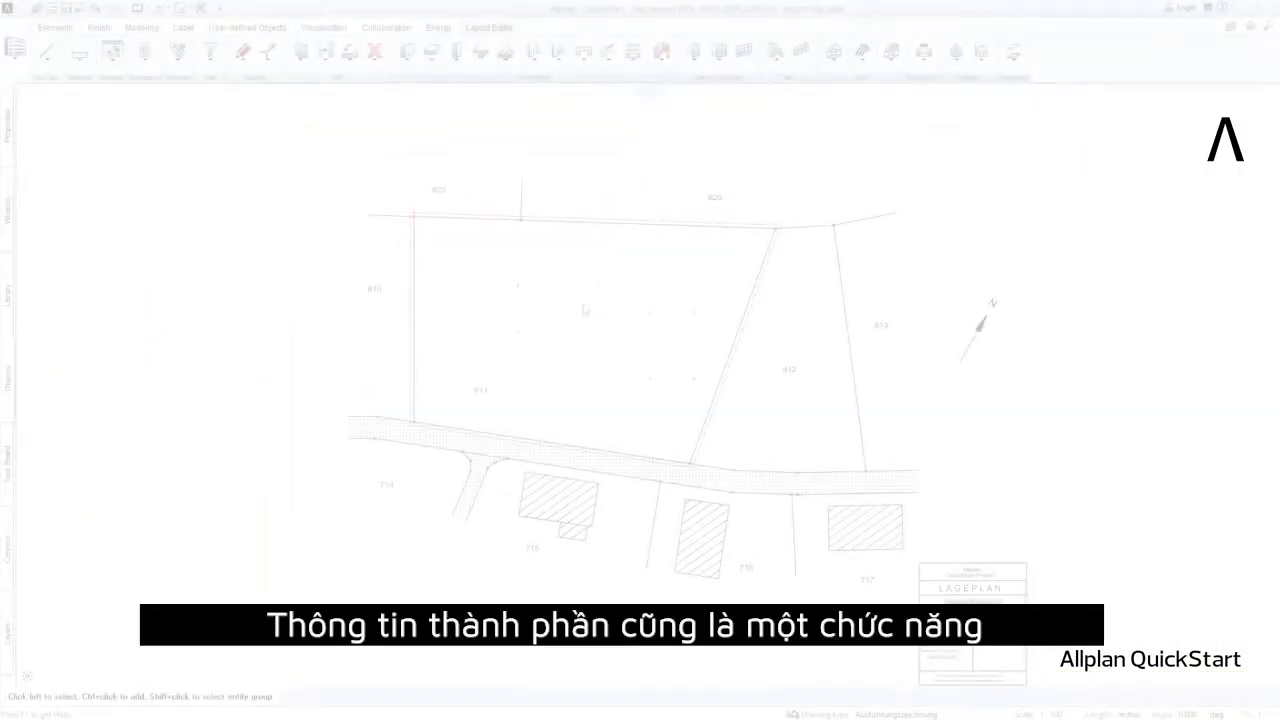
{"action": "left_click", "coordinate": [585, 309]}
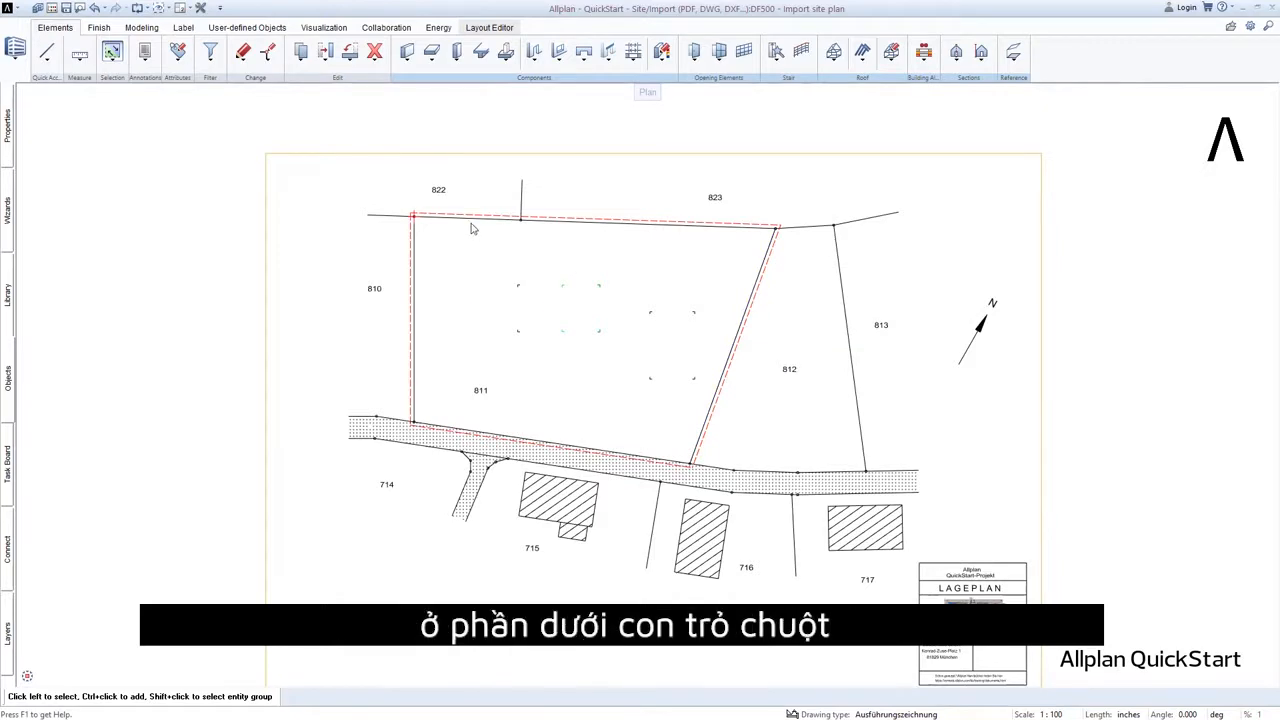
{"action": "mouse_move", "coordinate": [473, 228]}
{"action": "mouse_move", "coordinate": [570, 231]}
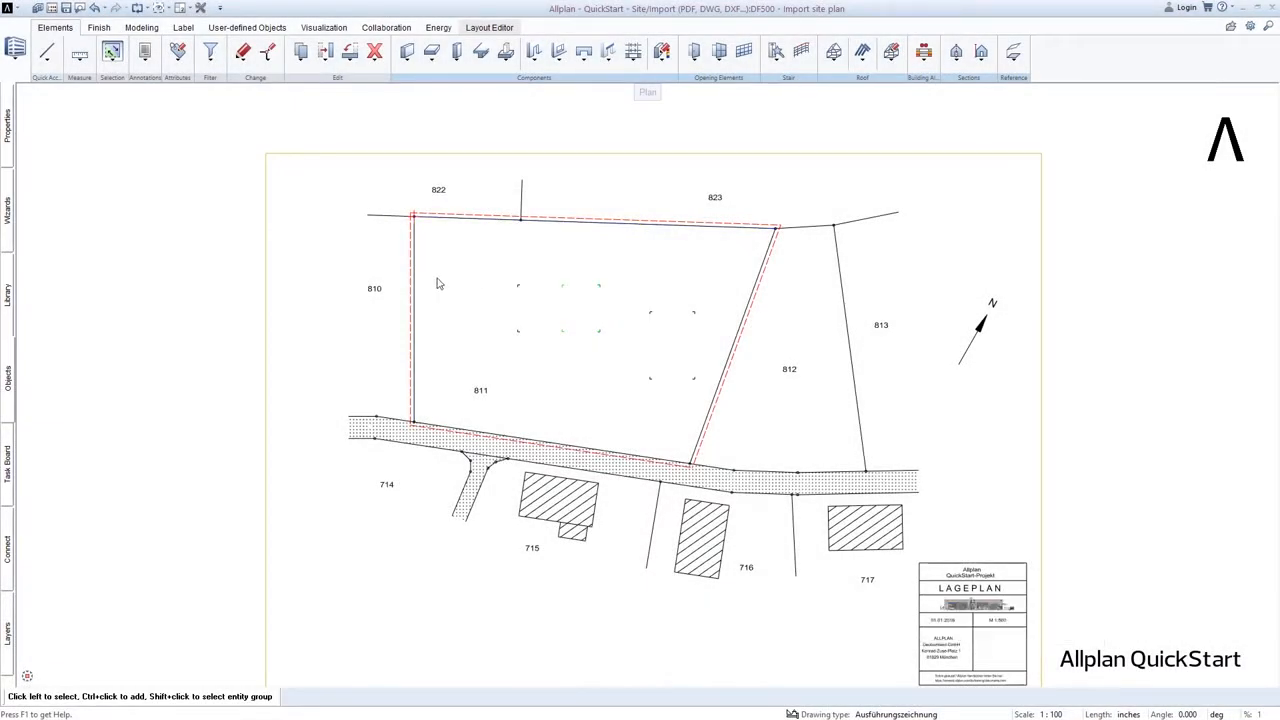
{"action": "mouse_move", "coordinate": [418, 290]}
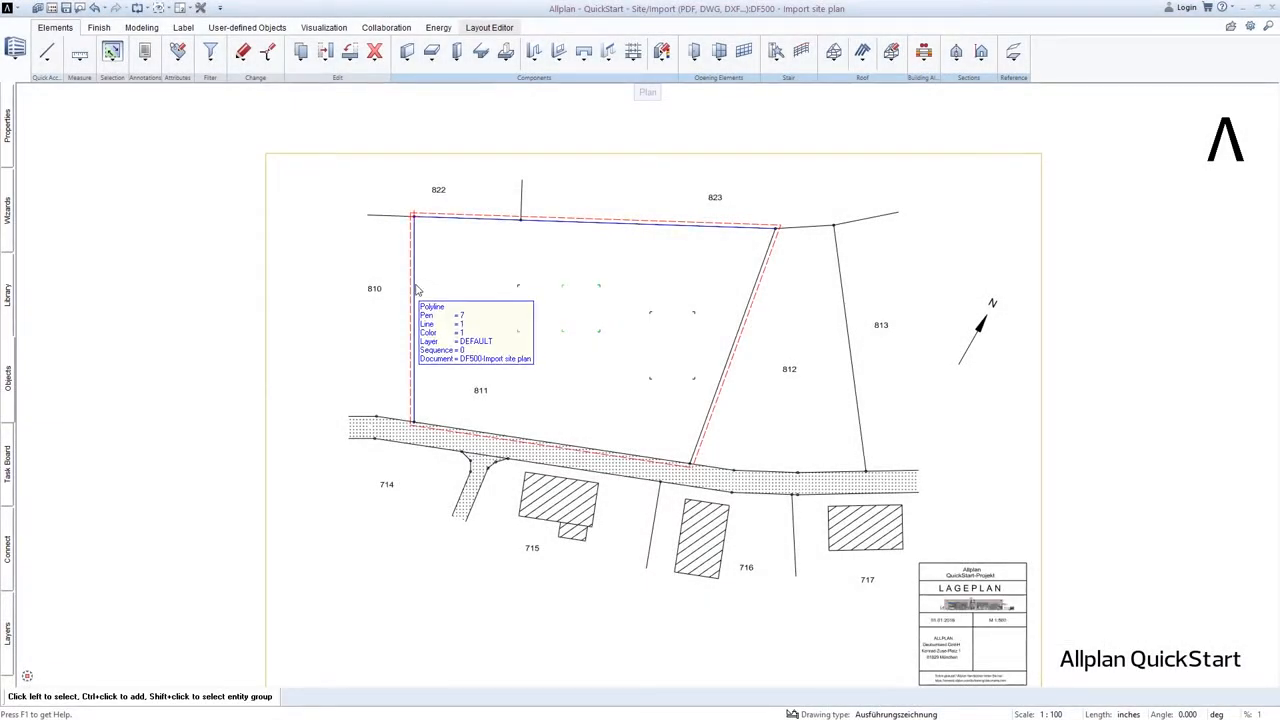
{"action": "mouse_move", "coordinate": [489, 392]}
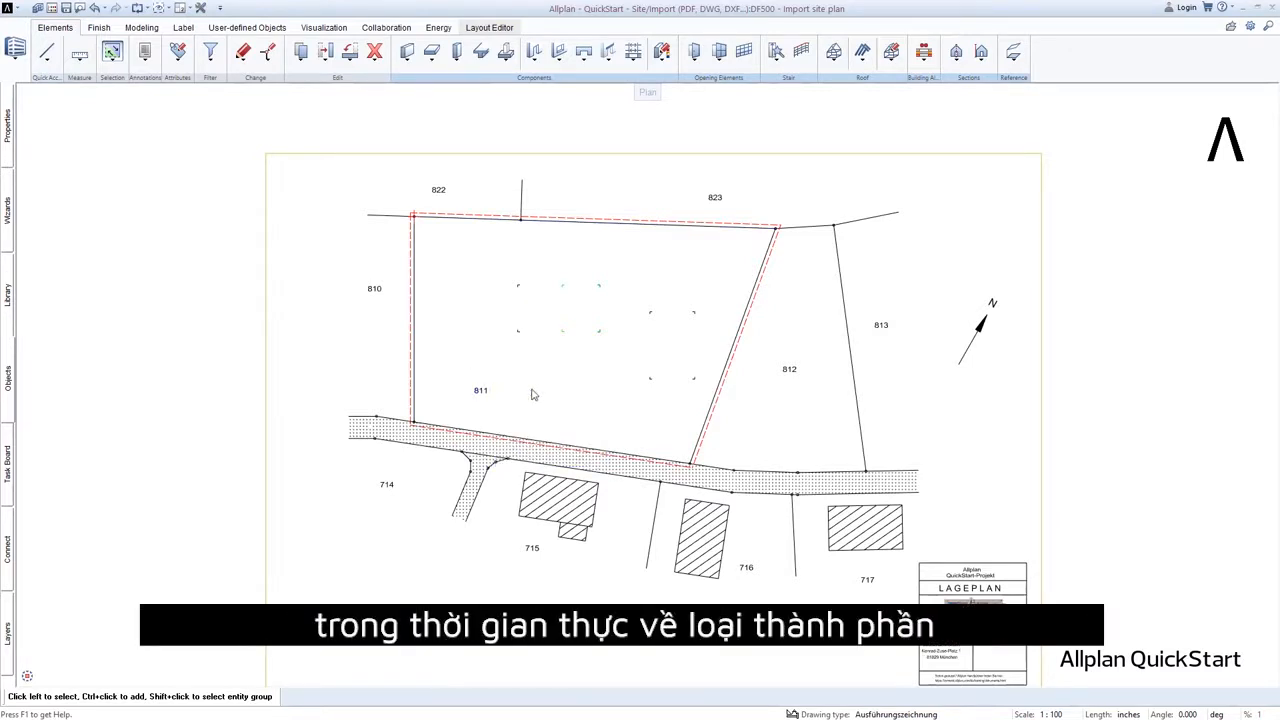
{"action": "mouse_move", "coordinate": [789, 372]}
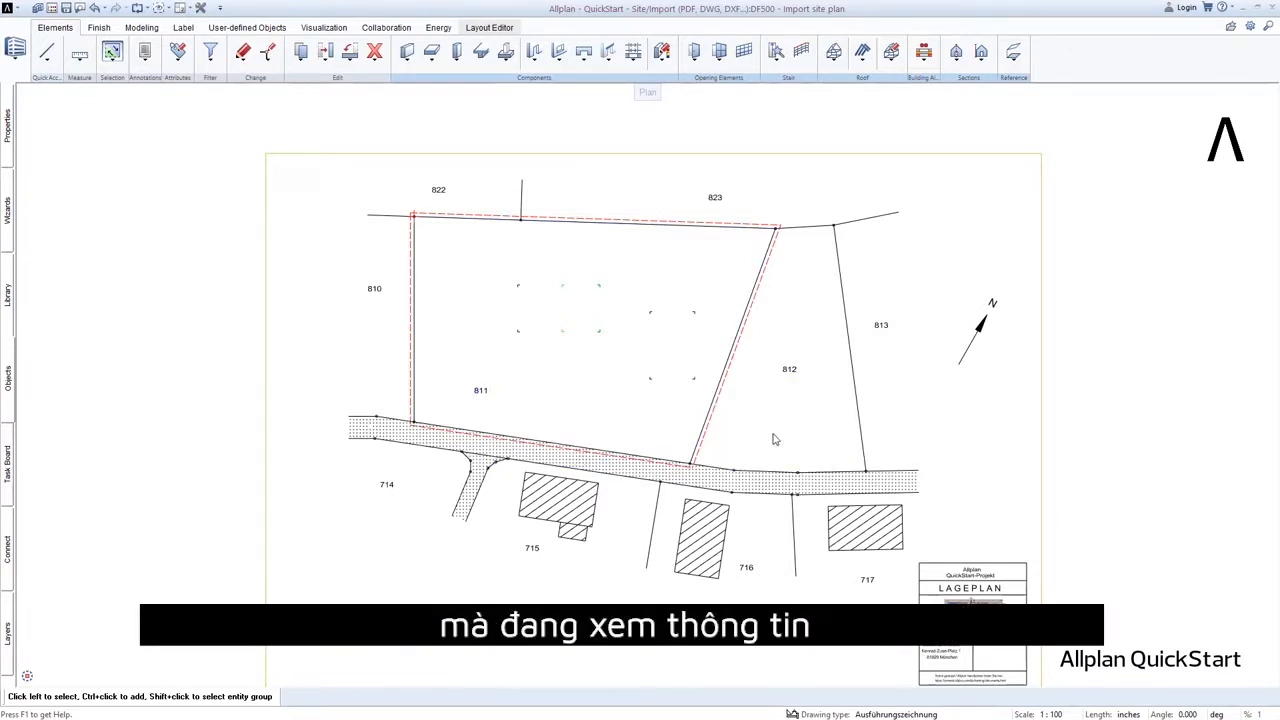
{"action": "mouse_move", "coordinate": [754, 494]}
{"action": "mouse_move", "coordinate": [547, 500]}
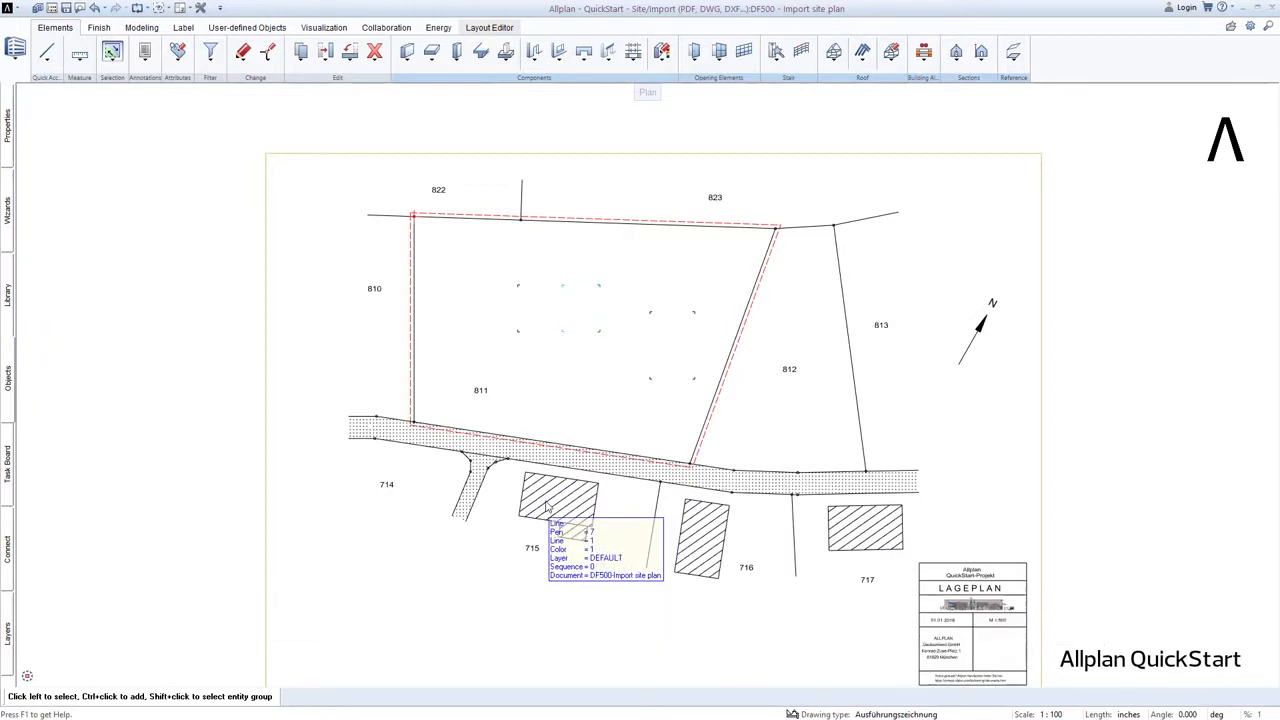
{"action": "mouse_move", "coordinate": [518, 337]}
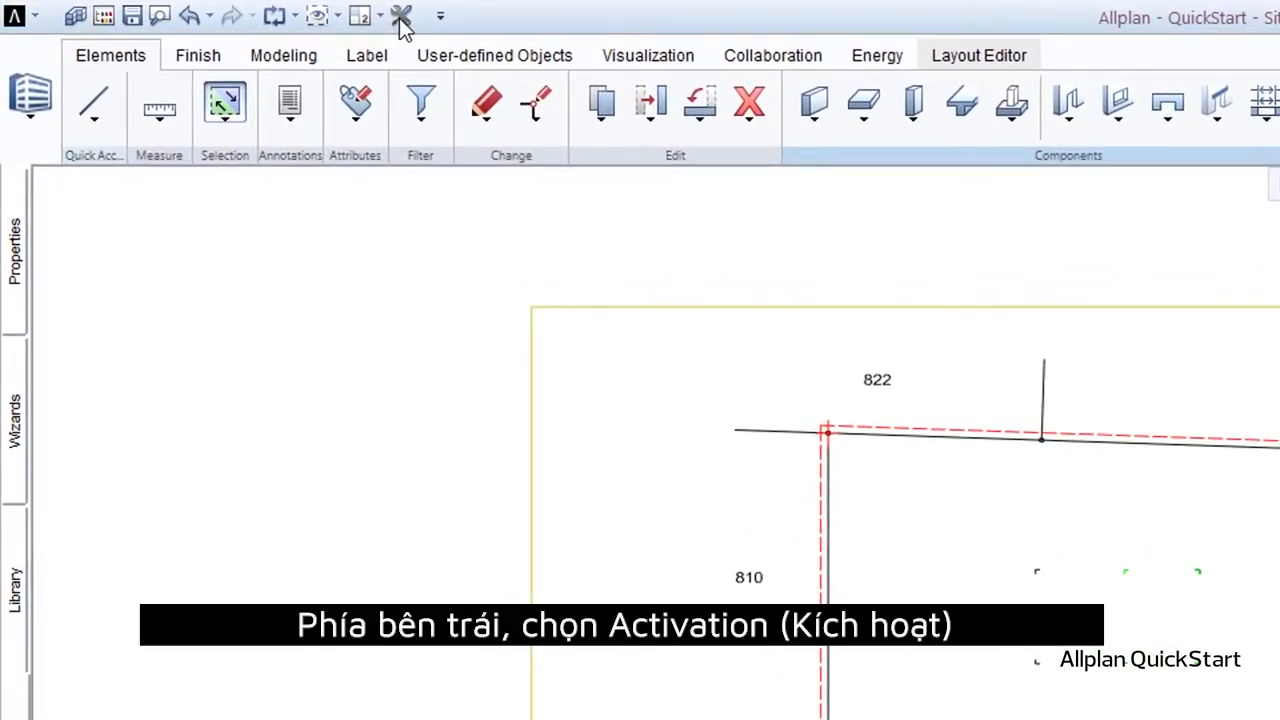
- Remove Sequence from the element info details in the Selection options, accept the change and check the info on the site plan
{"action": "left_click", "coordinate": [400, 22]}
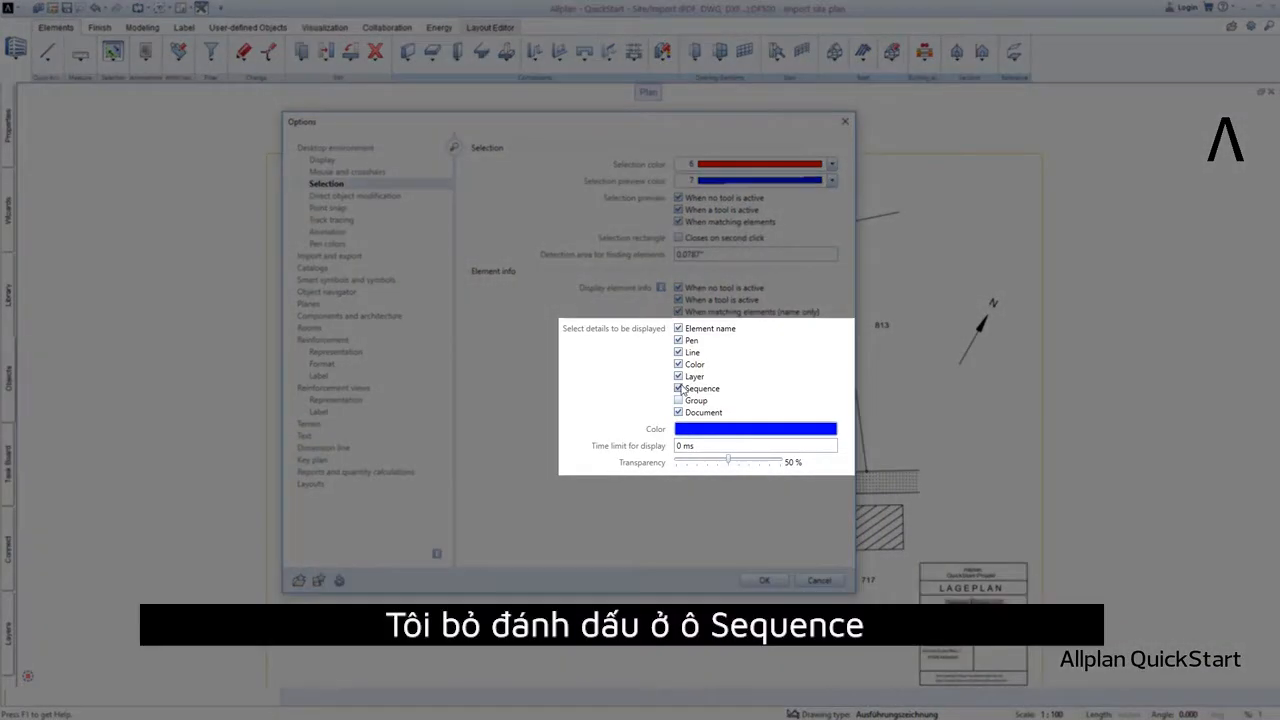
{"action": "left_click", "coordinate": [679, 389]}
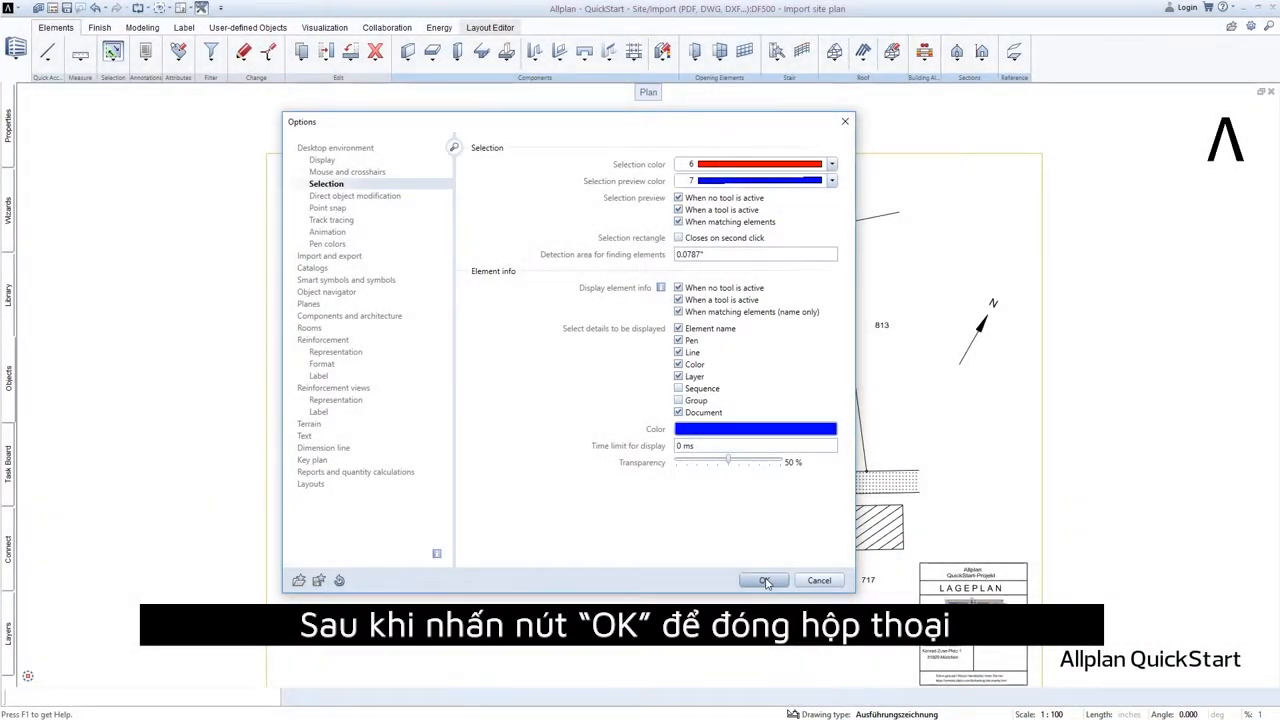
{"action": "left_click", "coordinate": [765, 581]}
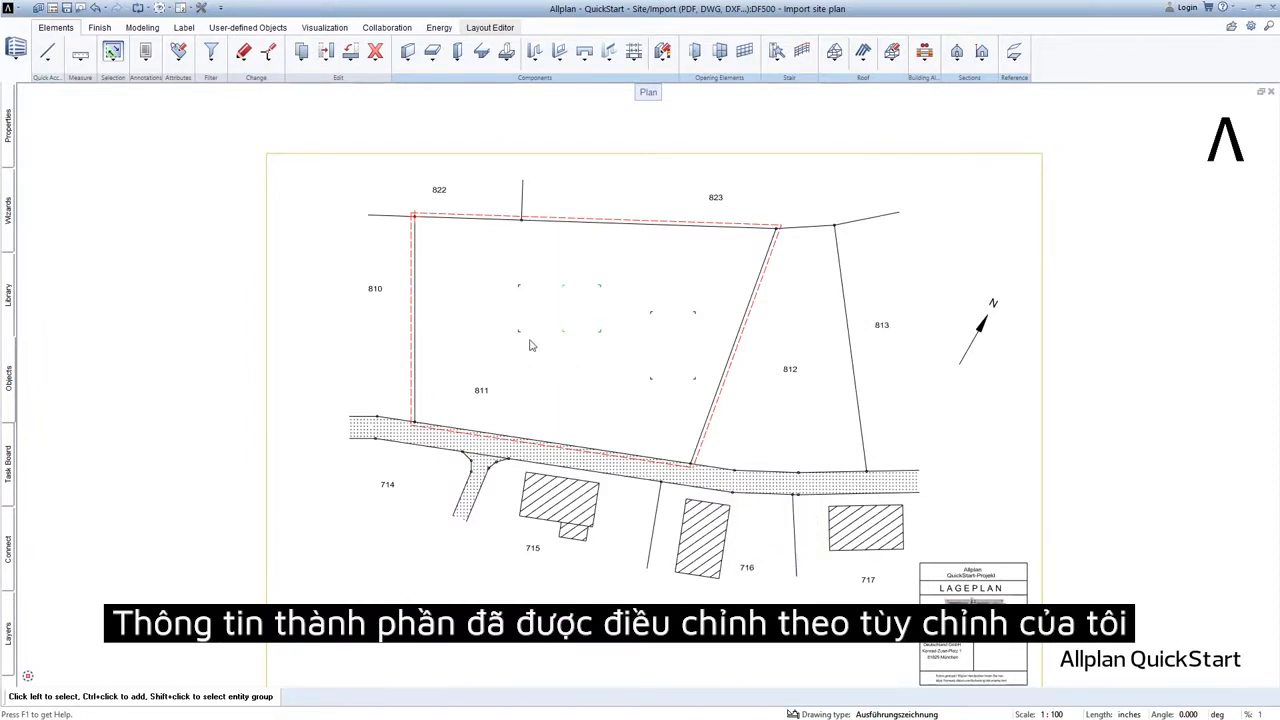
{"action": "mouse_move", "coordinate": [519, 337]}
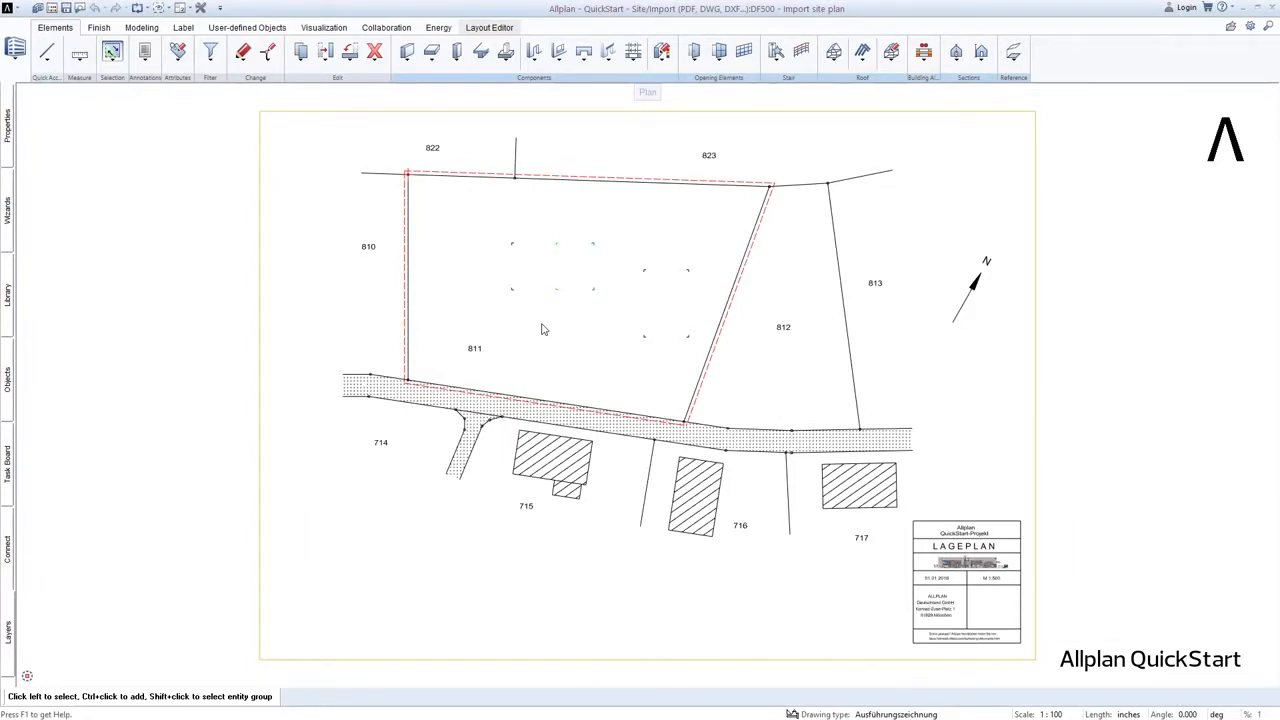
- Set drawing file 500 "Import site plan" to reference mode and make drawing file 111 "Basement exercise Drawing File" in the Basement the current one
{"action": "left_click", "coordinate": [52, 9]}
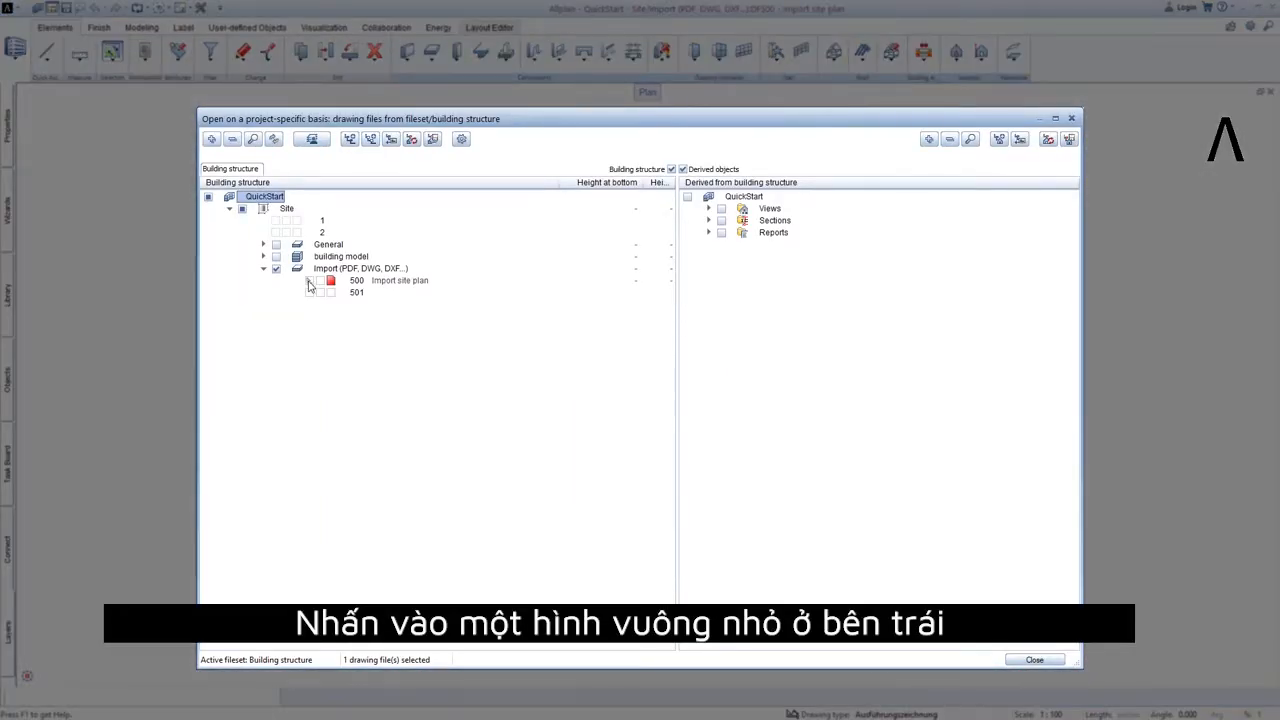
{"action": "left_click", "coordinate": [309, 282]}
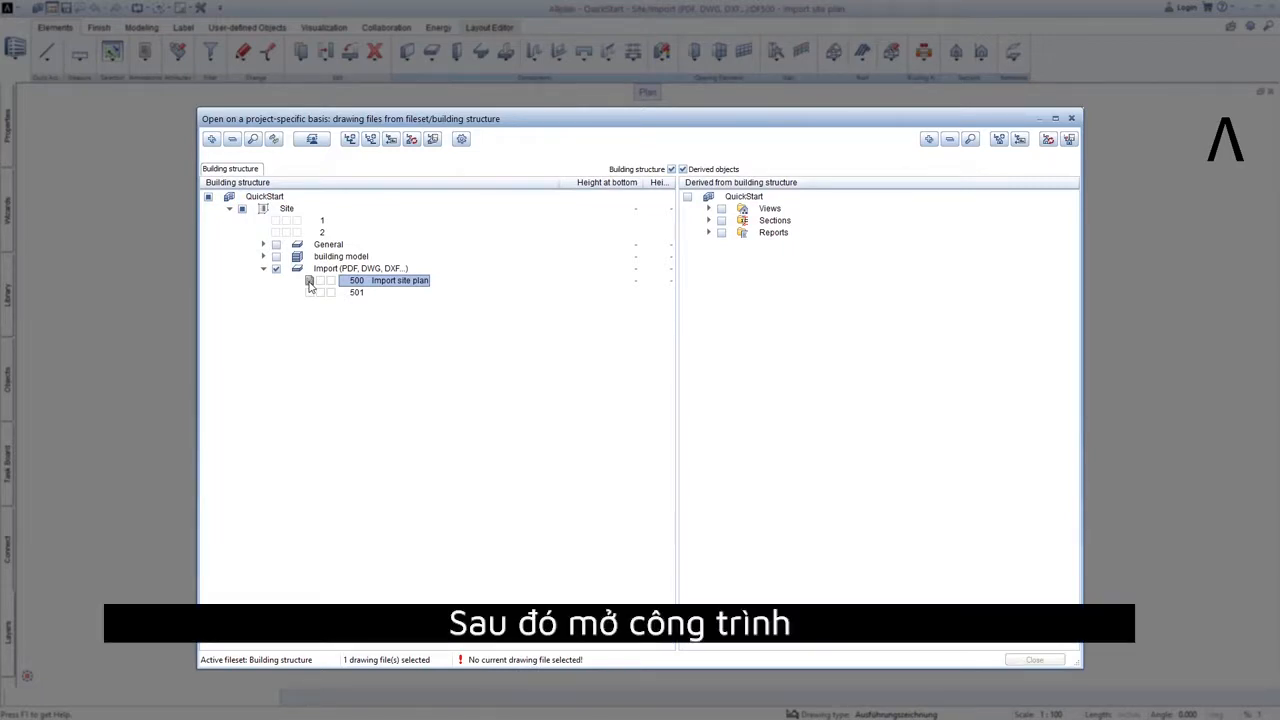
{"action": "left_click", "coordinate": [264, 257]}
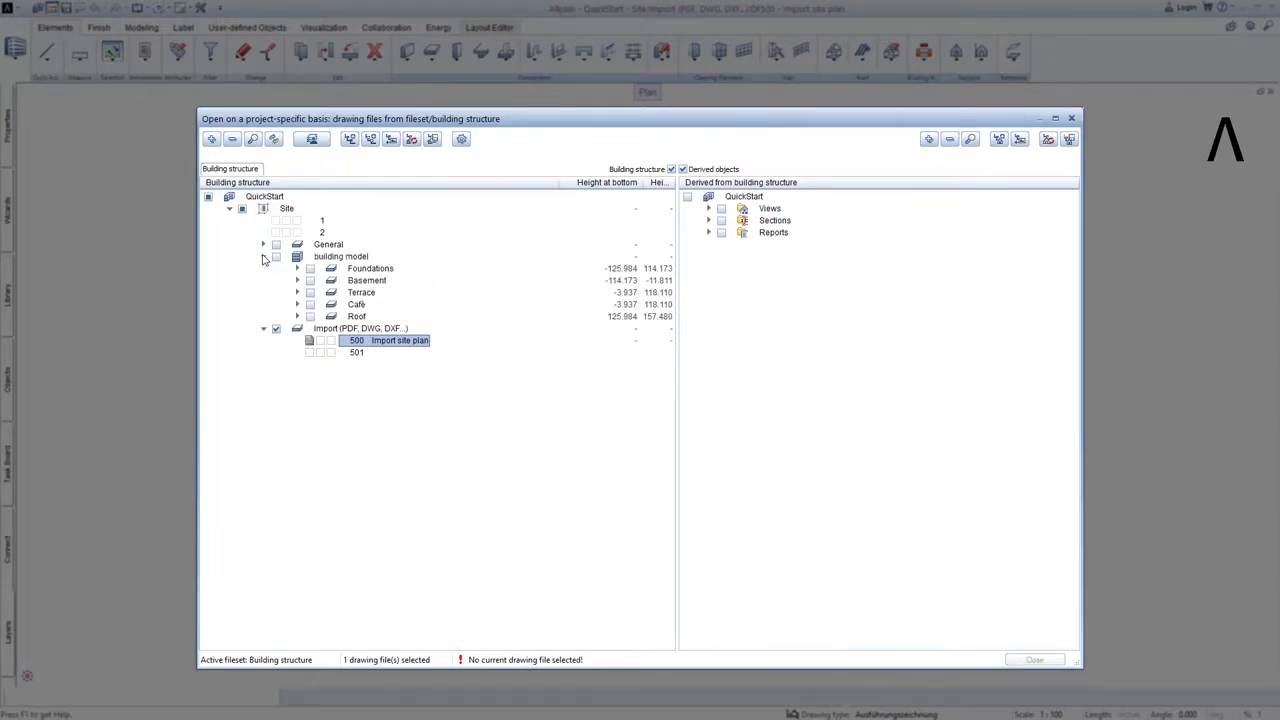
{"action": "left_click", "coordinate": [297, 281]}
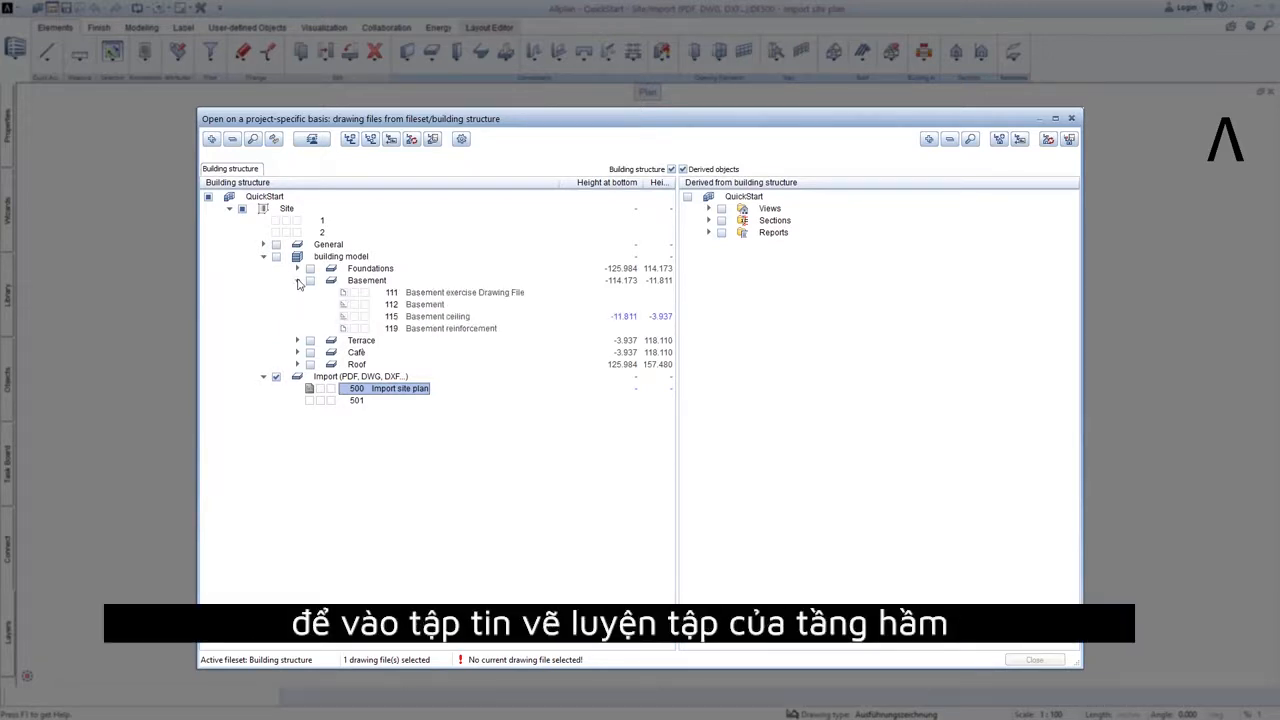
{"action": "left_click", "coordinate": [365, 293]}
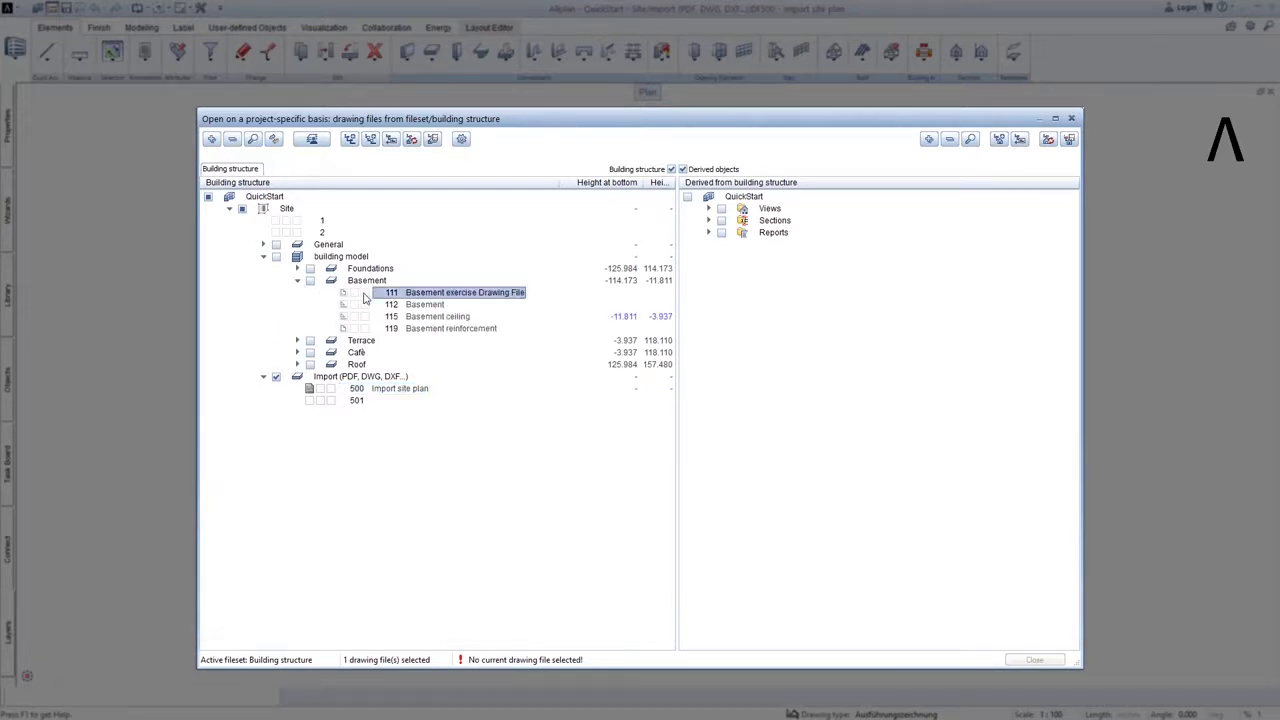